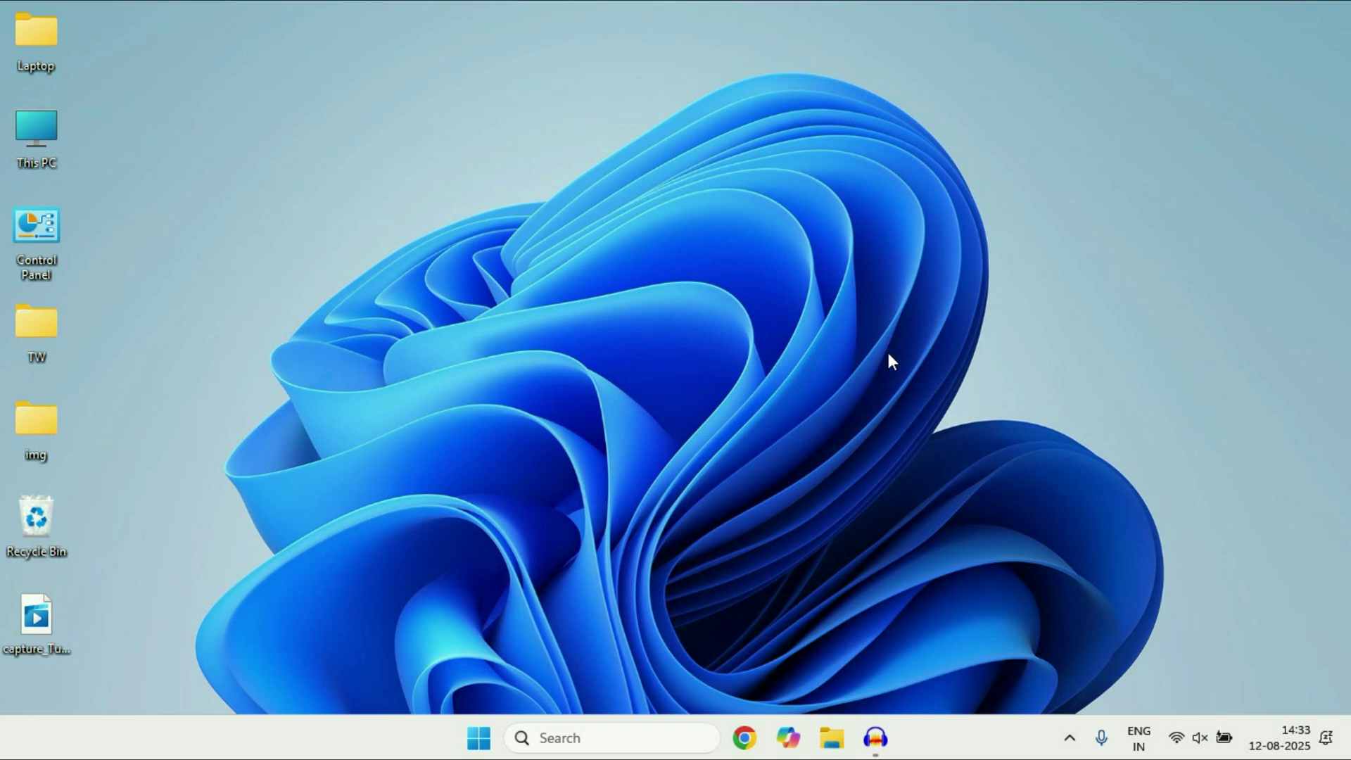
Unmute the system volume and confirm the output is Headphone (Realtek(R) Audio)
click(1205, 738)
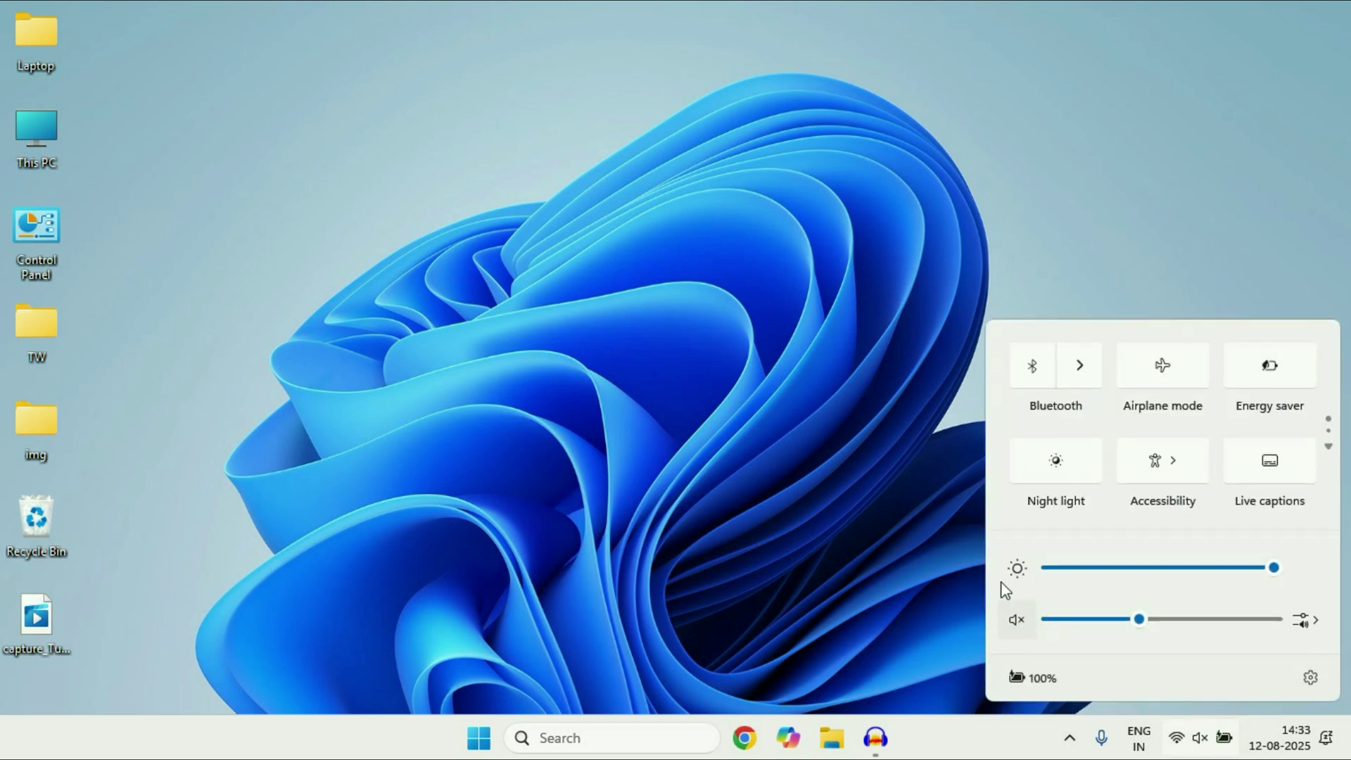
click(1019, 623)
click(1302, 621)
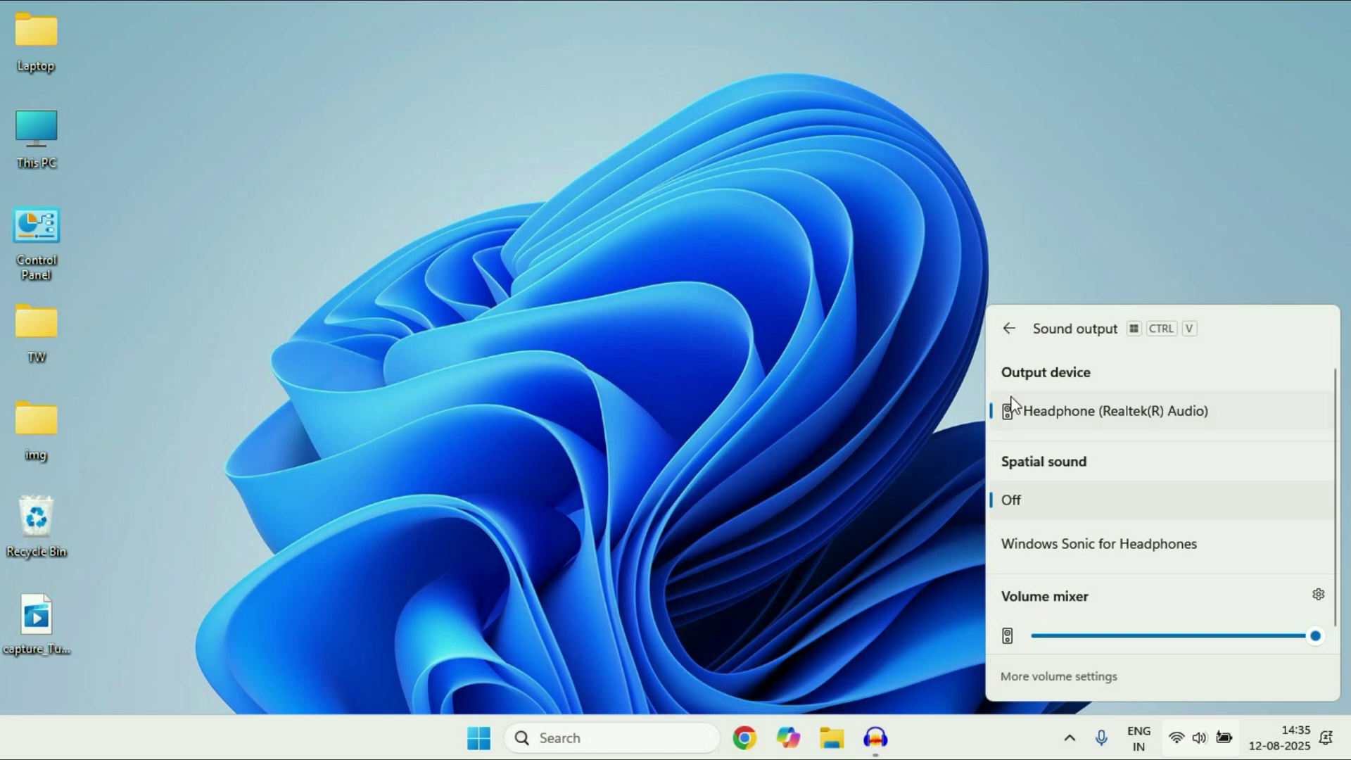
click(835, 394)
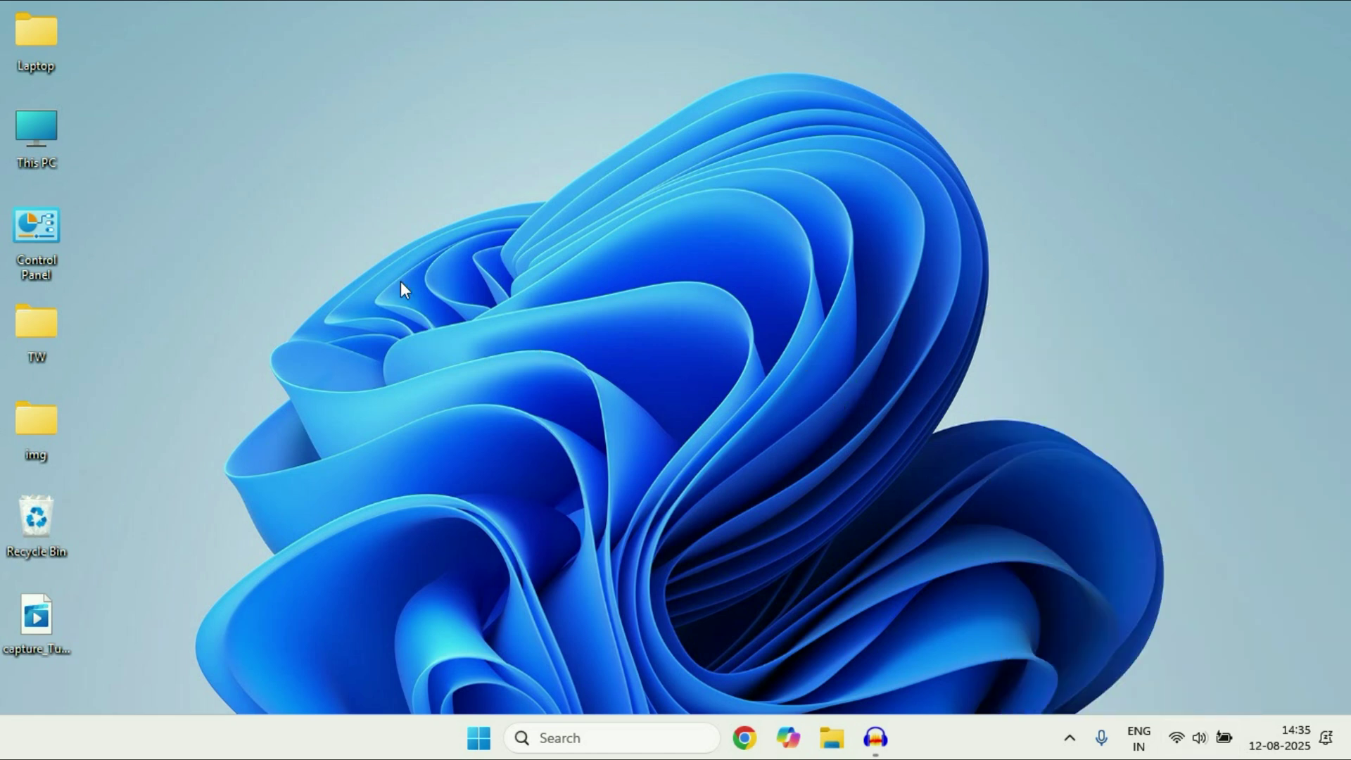
Run services.msc from the Run dialog to launch the Services console
key(super+r)
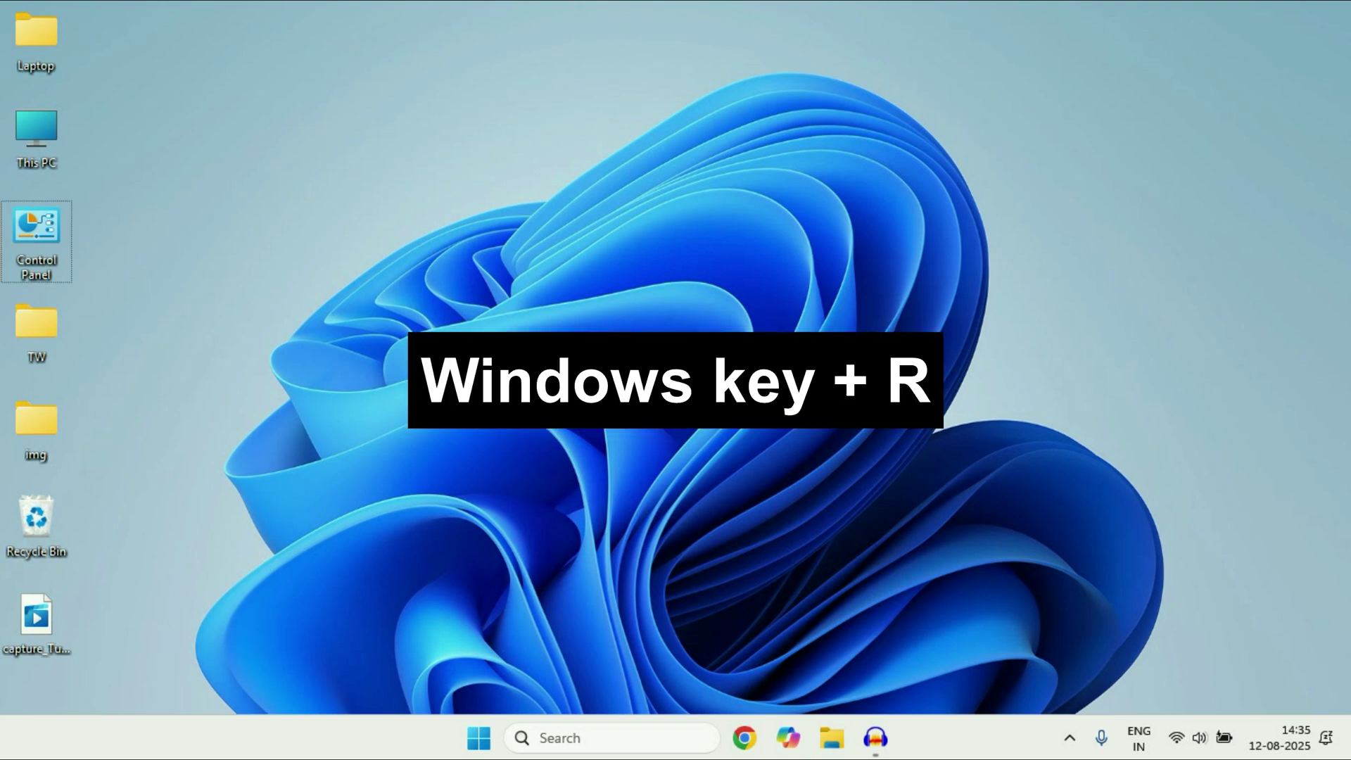
click(262, 505)
drag(262, 505, 693, 287)
text(services.msc)
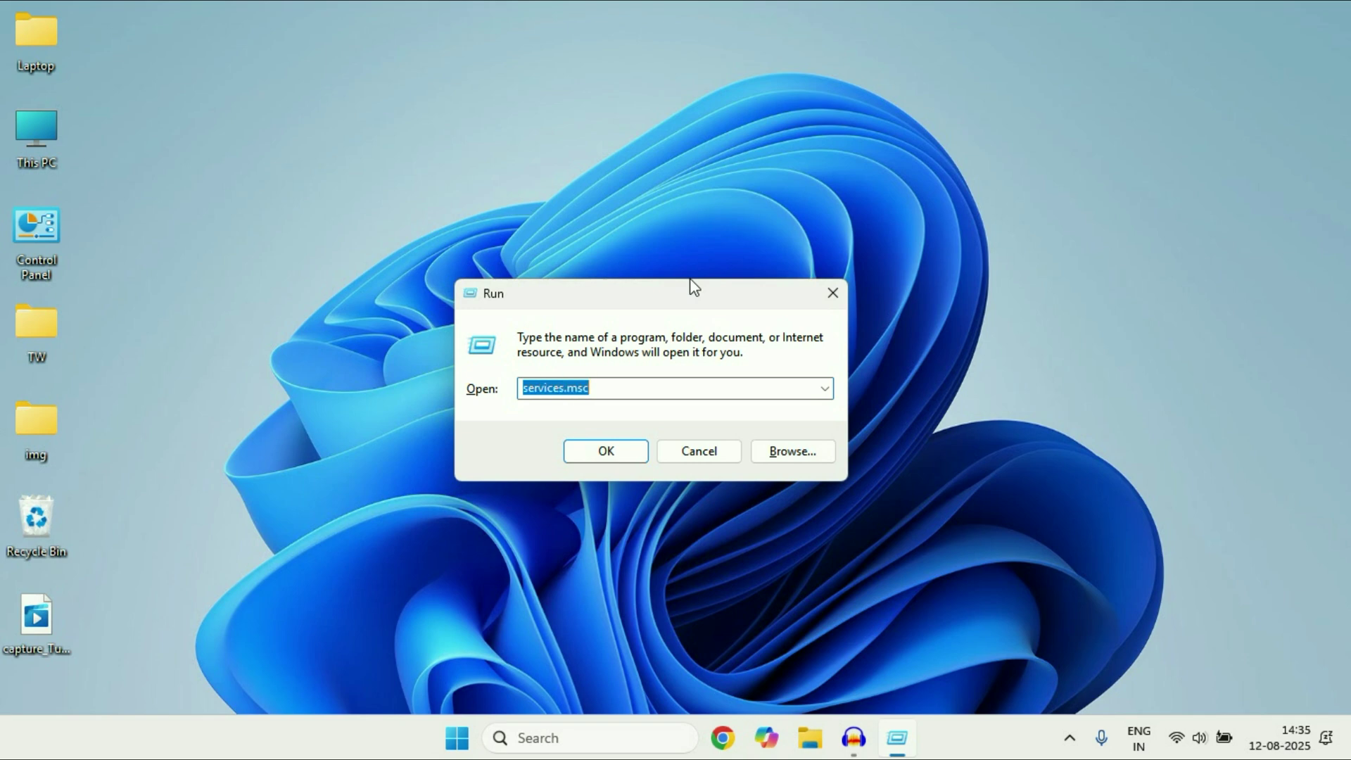
click(659, 392)
double_click(659, 392)
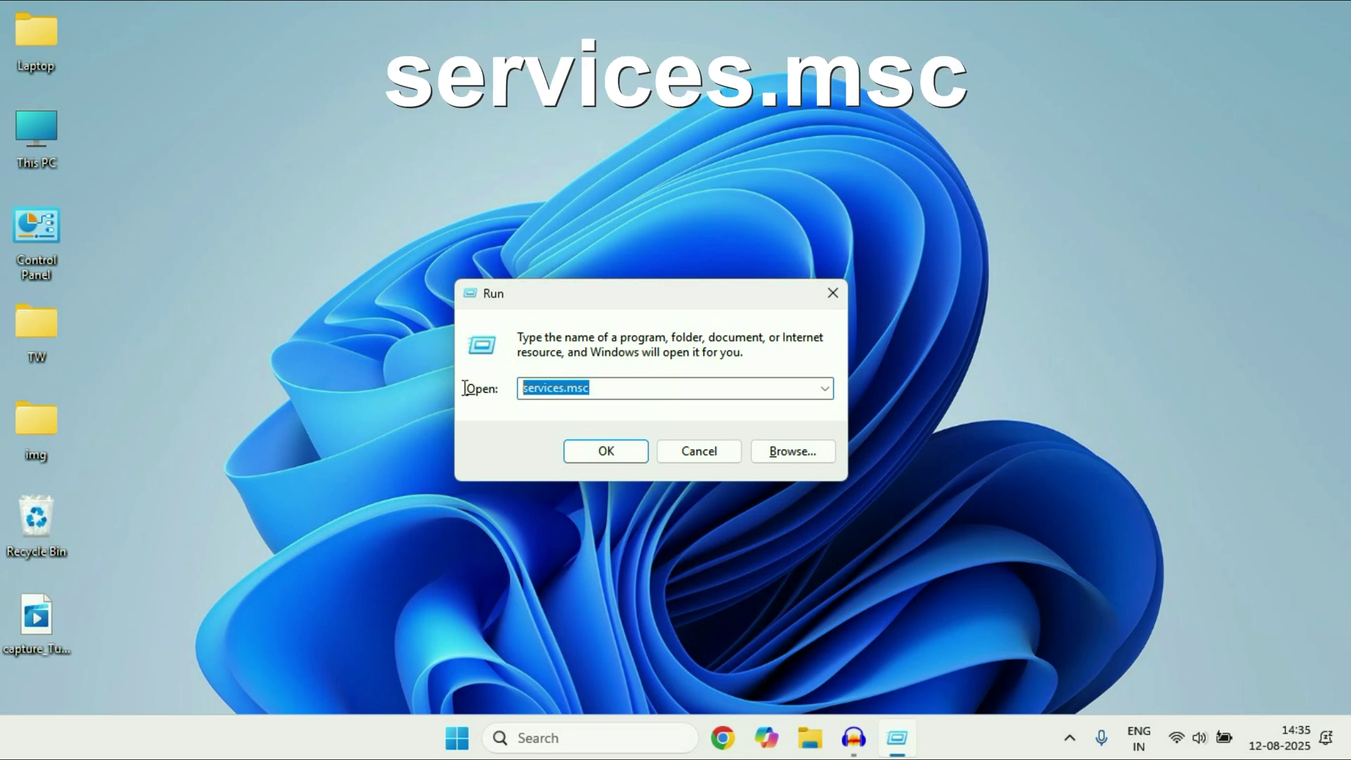
click(610, 456)
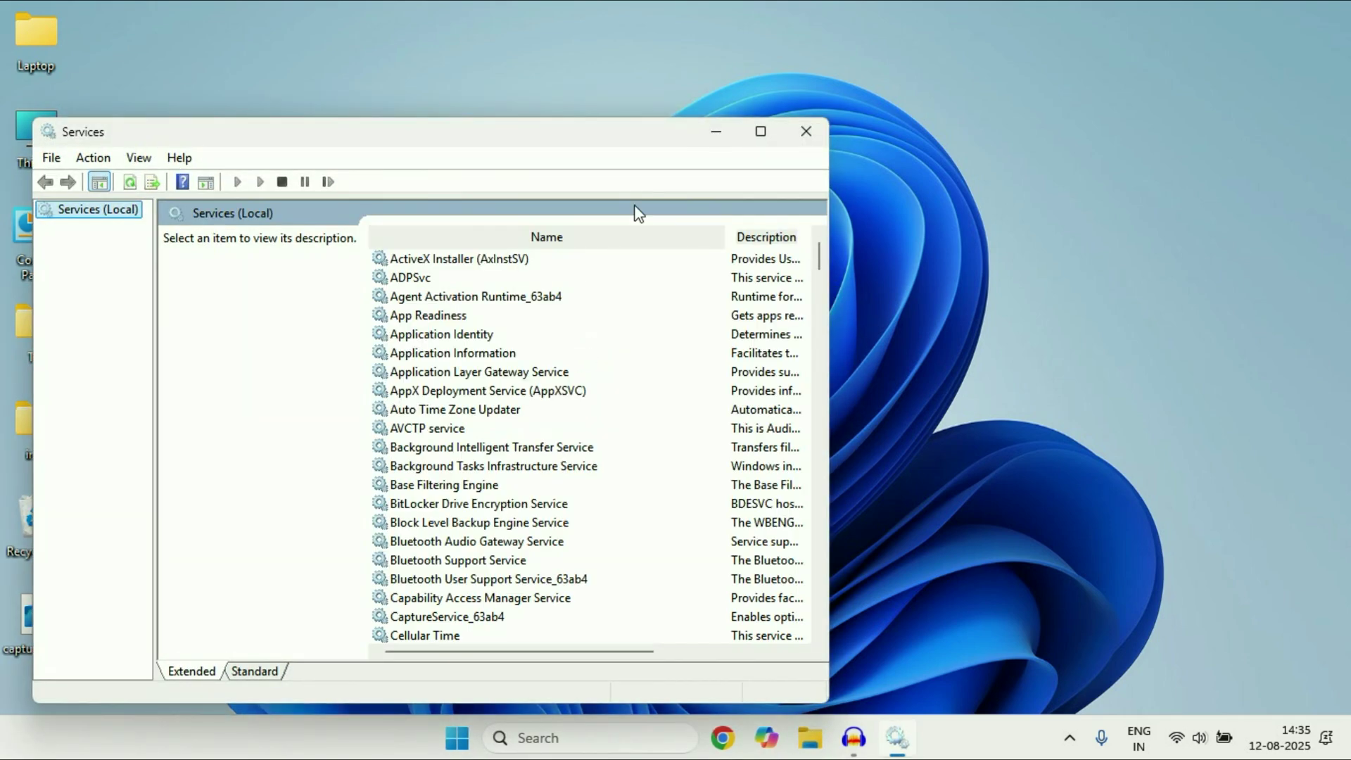
Maximize Services and verify the Windows Audio service is Automatic and Running
click(762, 134)
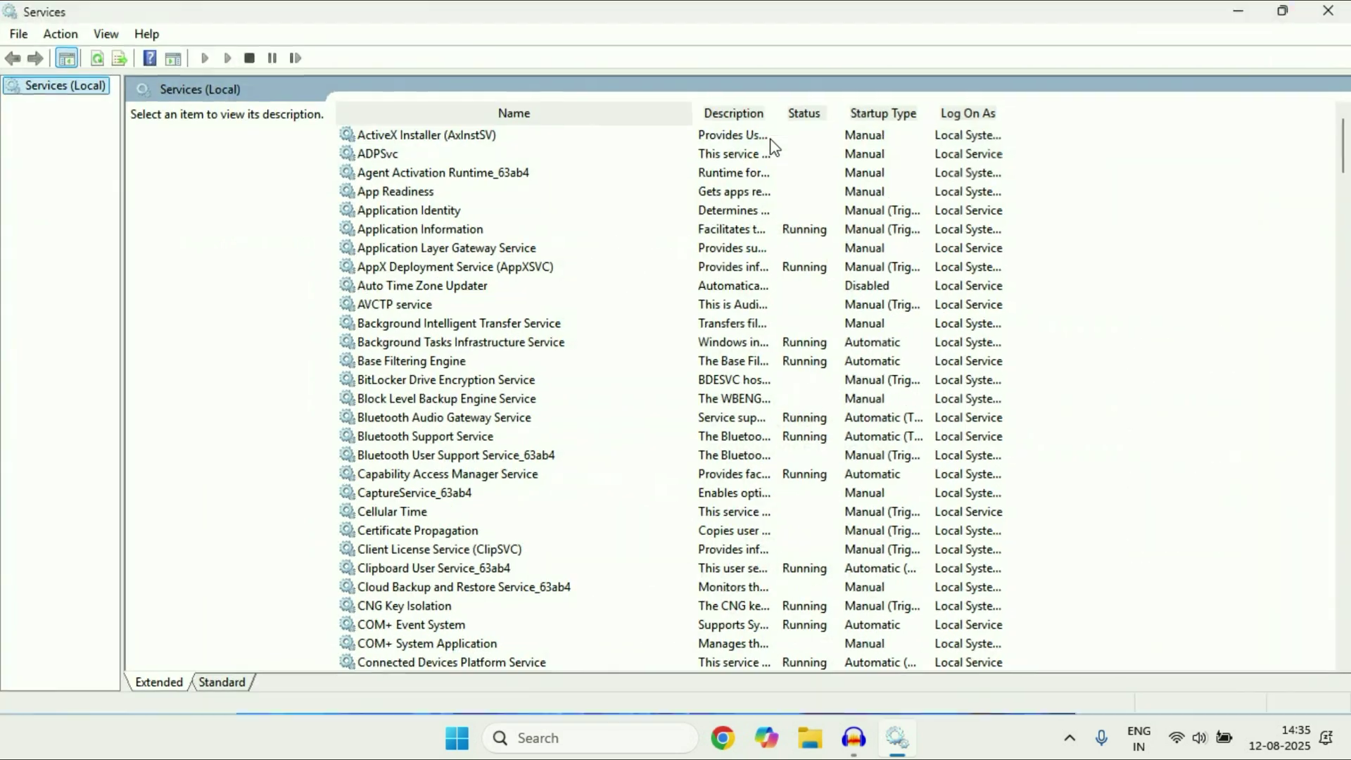
click(516, 400)
key(w)
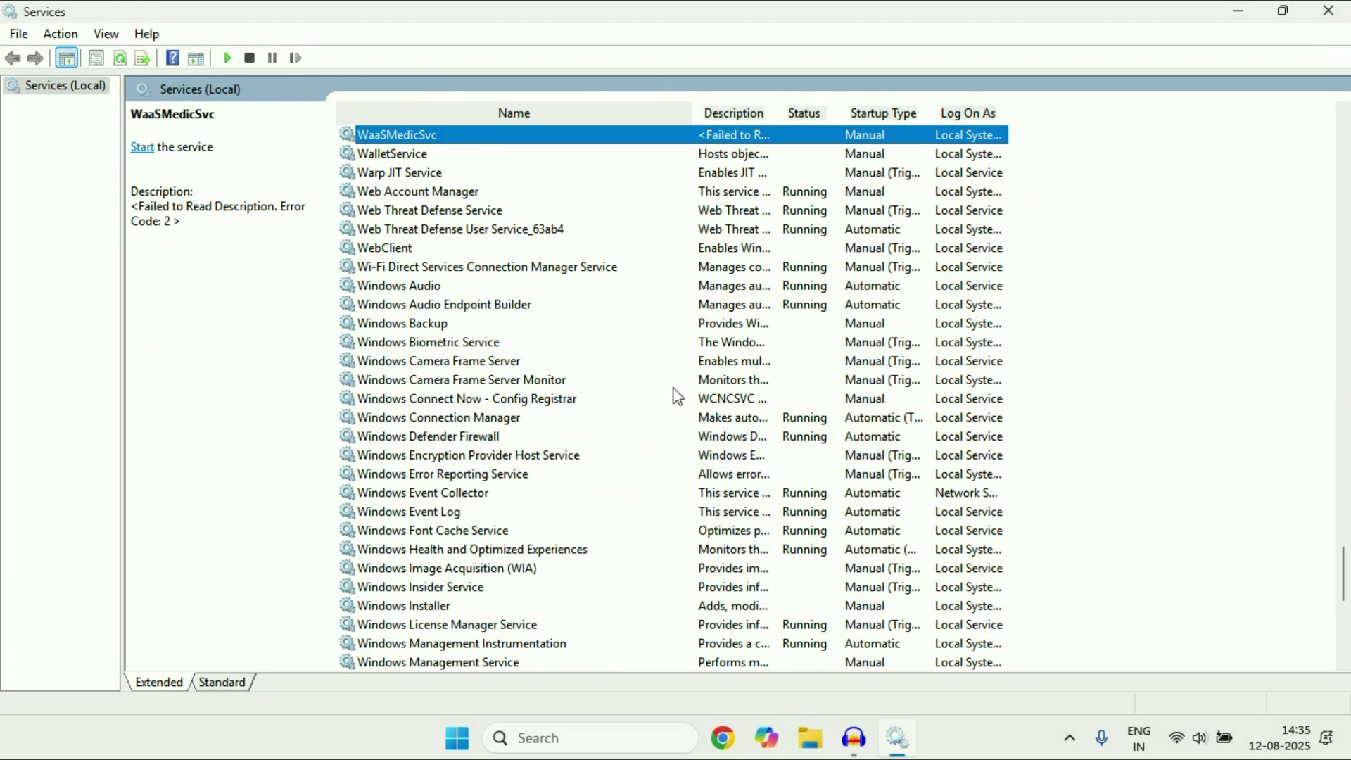
click(431, 286)
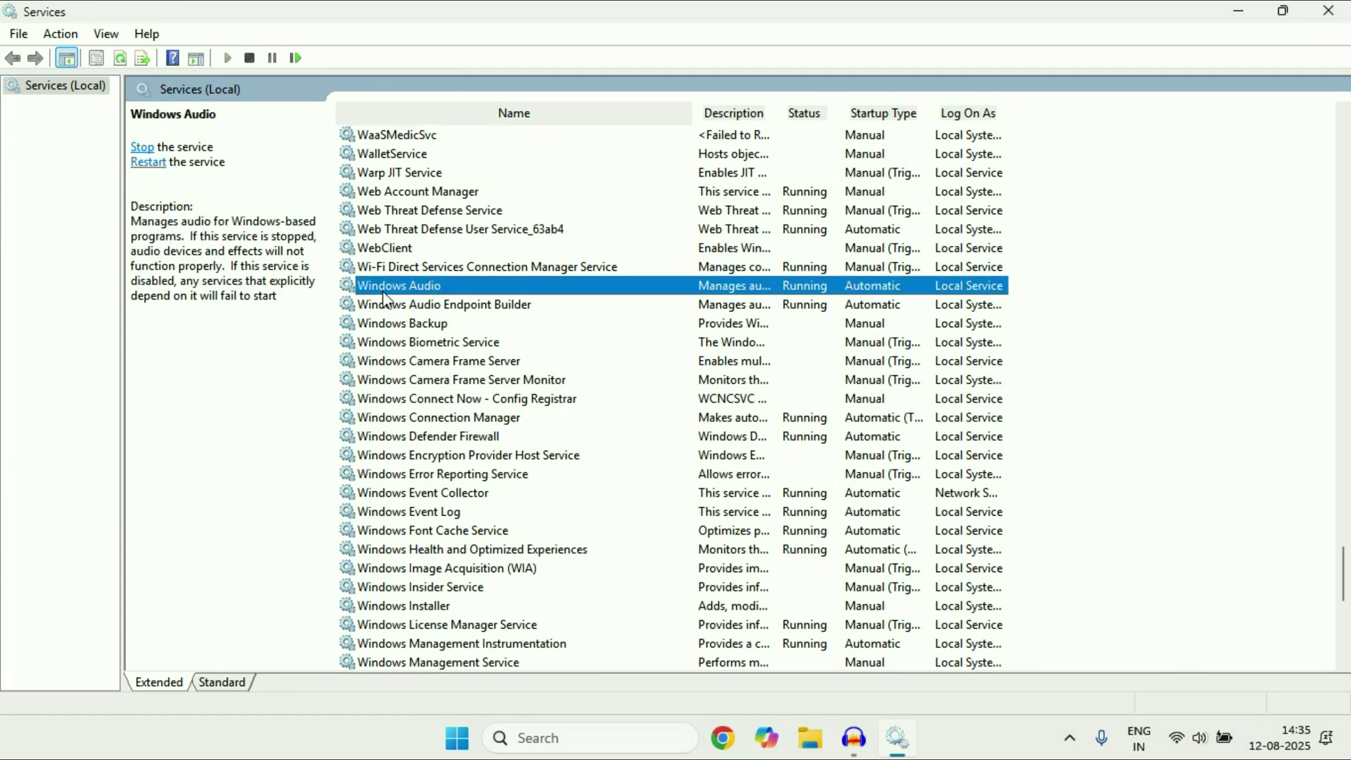
right_click(463, 285)
click(558, 471)
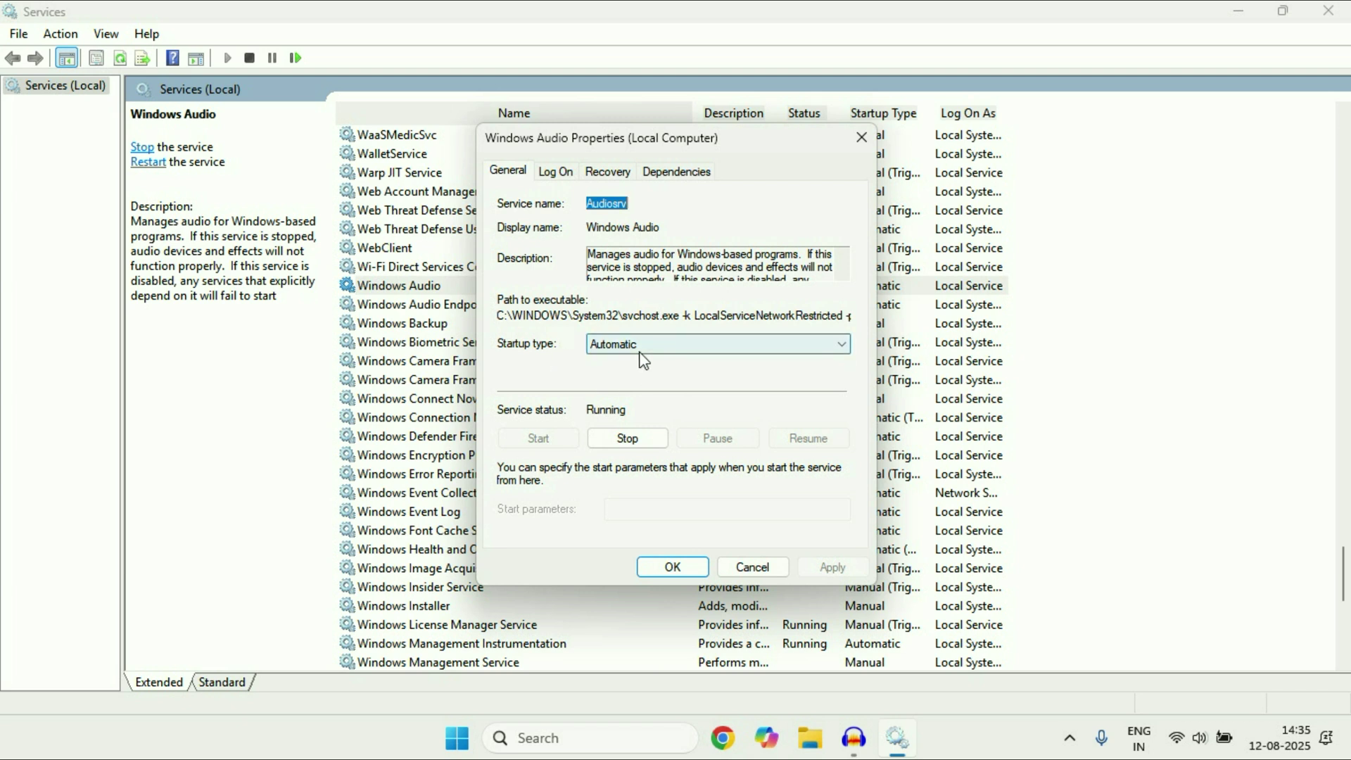
click(697, 566)
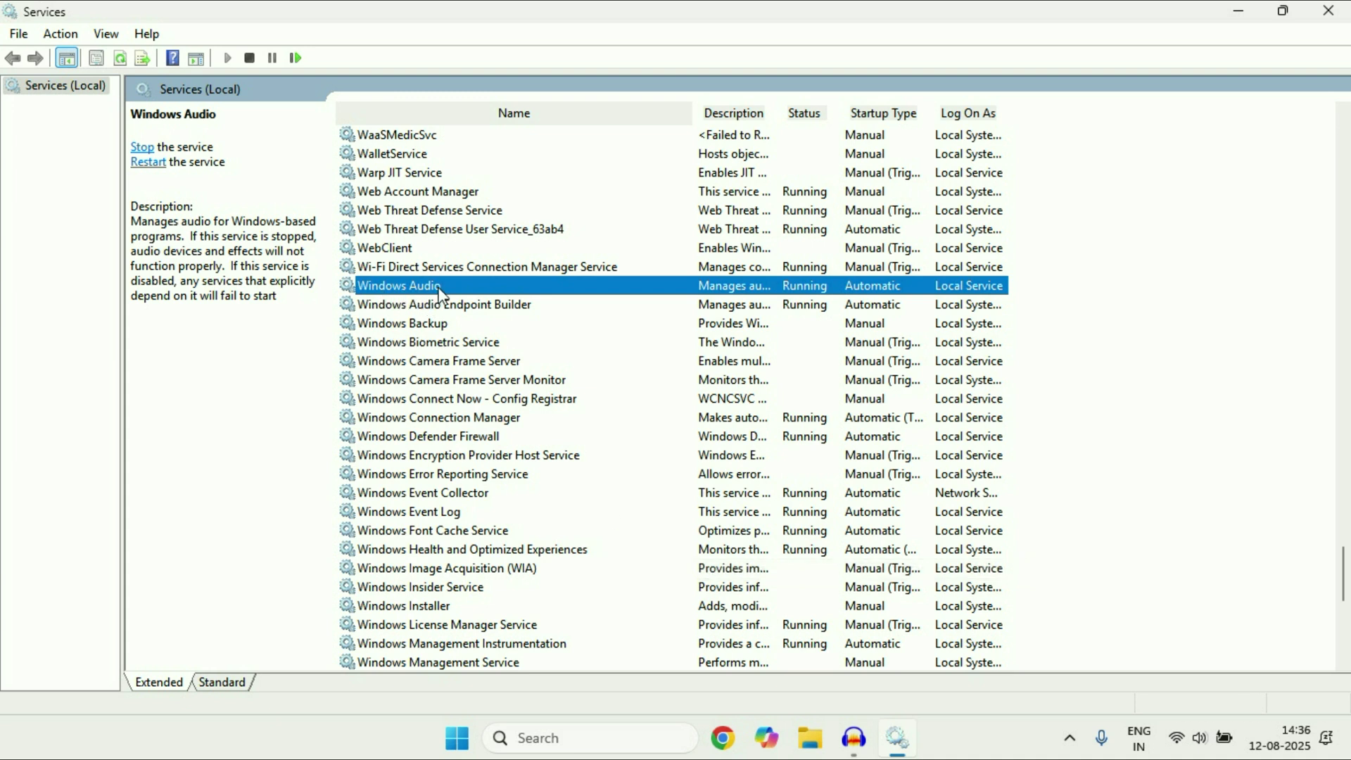
Restart Windows Audio and keep Windows Audio Endpoint Builder's startup type at Automatic
right_click(468, 290)
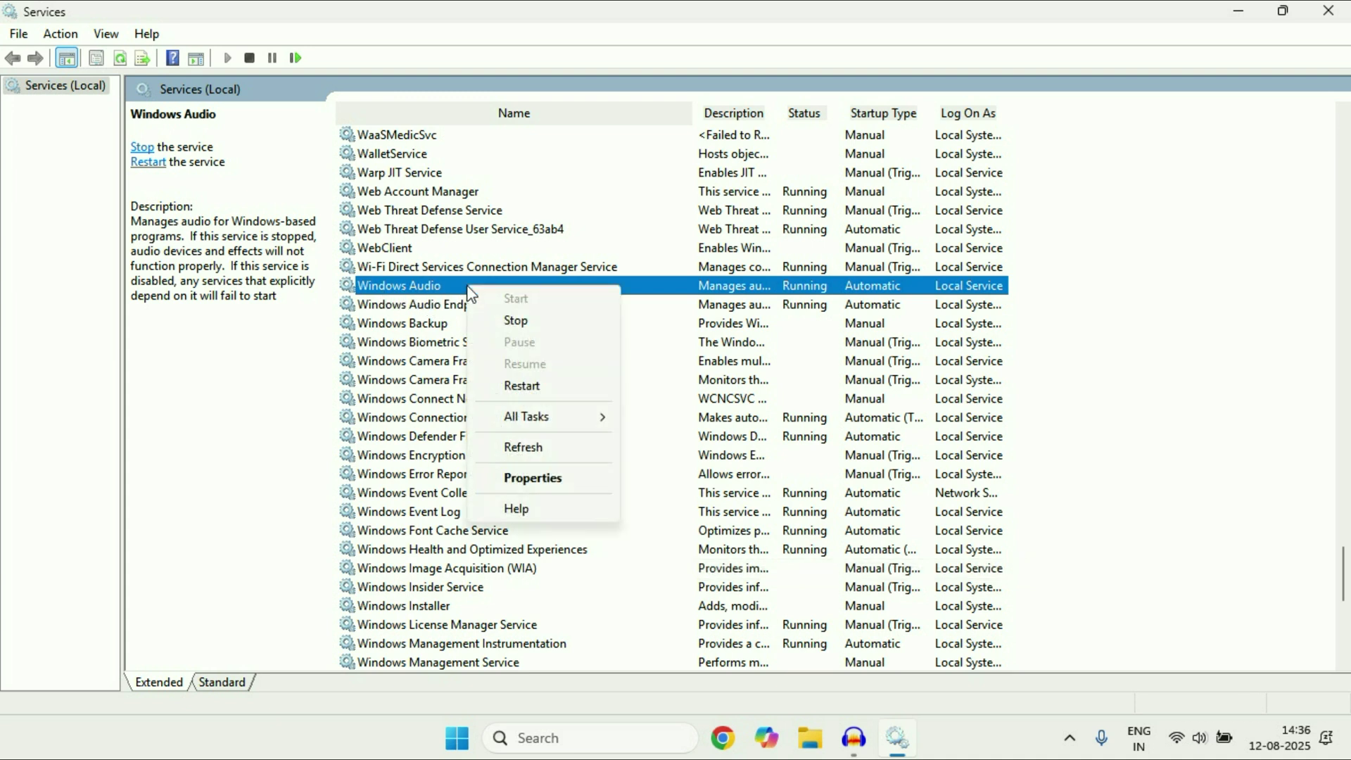
click(532, 394)
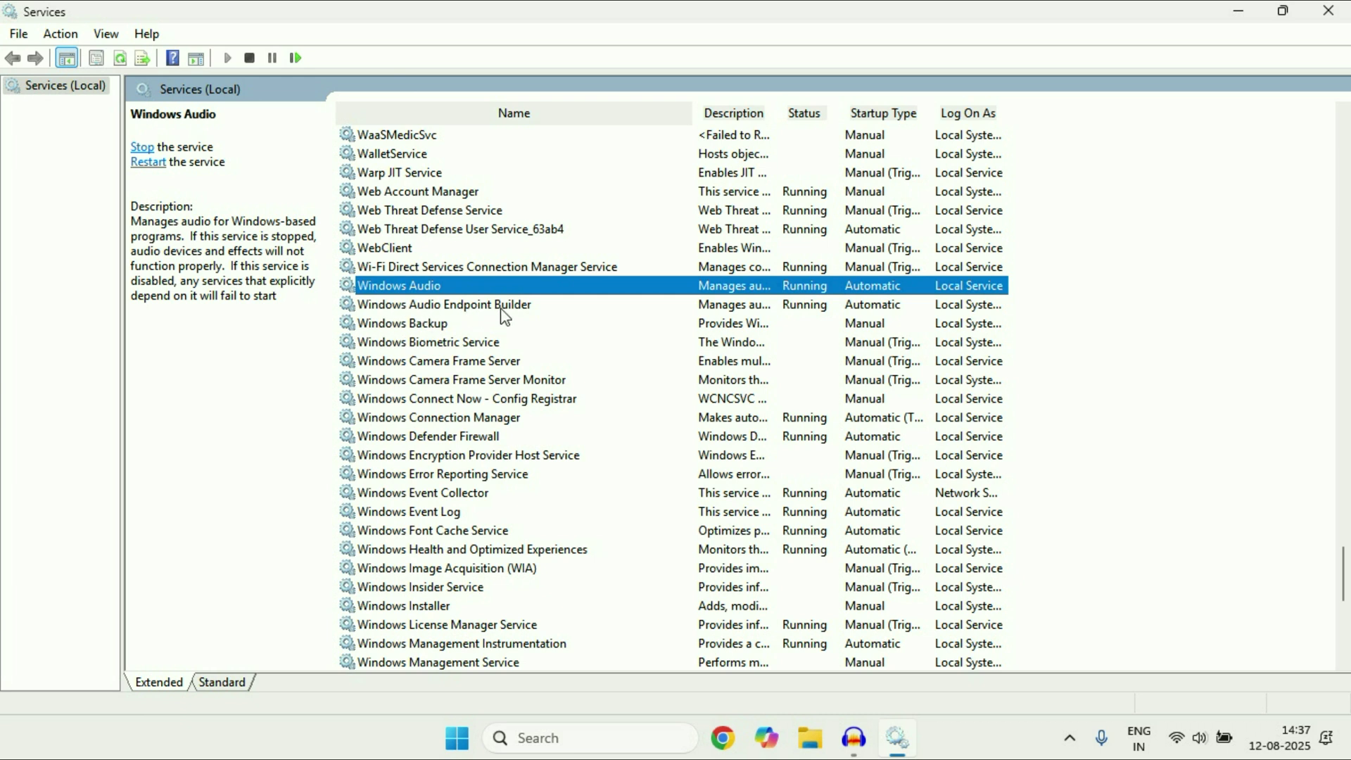
click(493, 308)
right_click(492, 310)
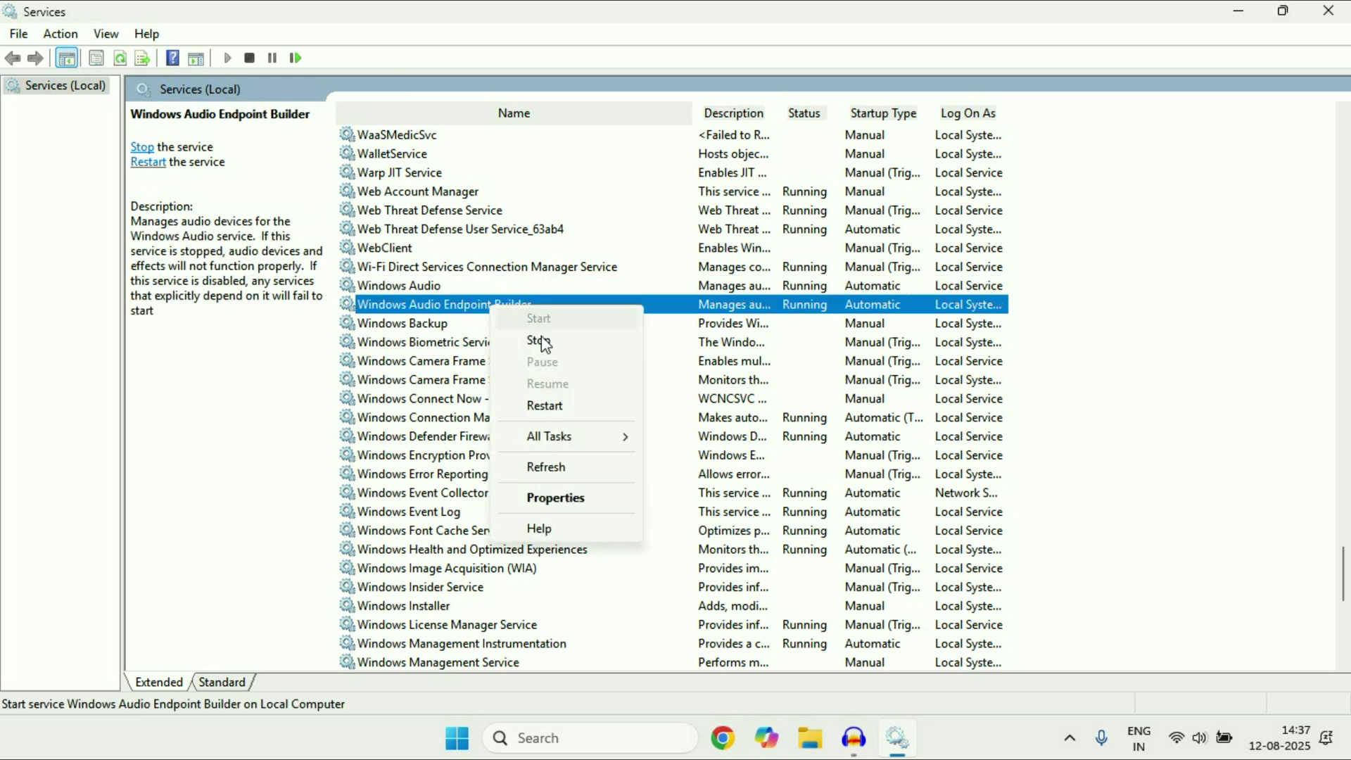
click(560, 495)
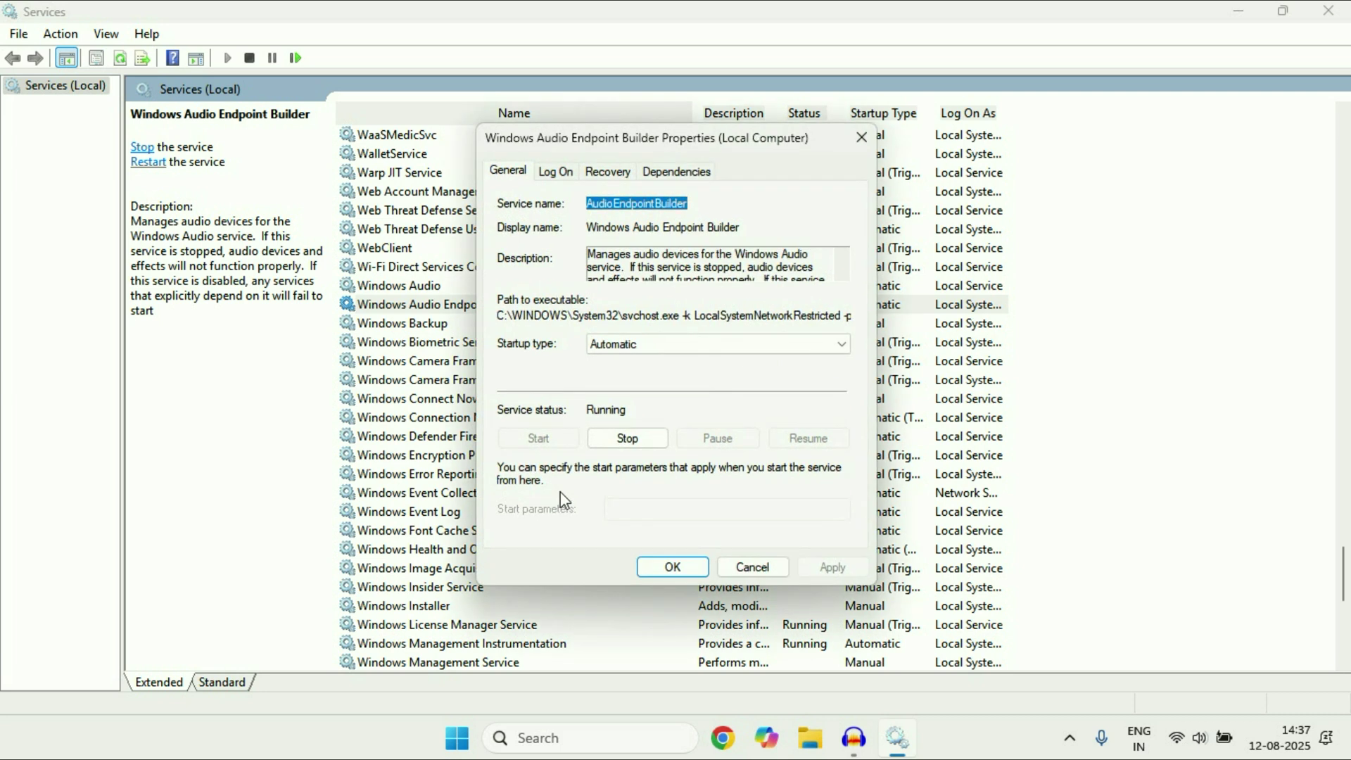
click(602, 345)
click(732, 526)
click(673, 567)
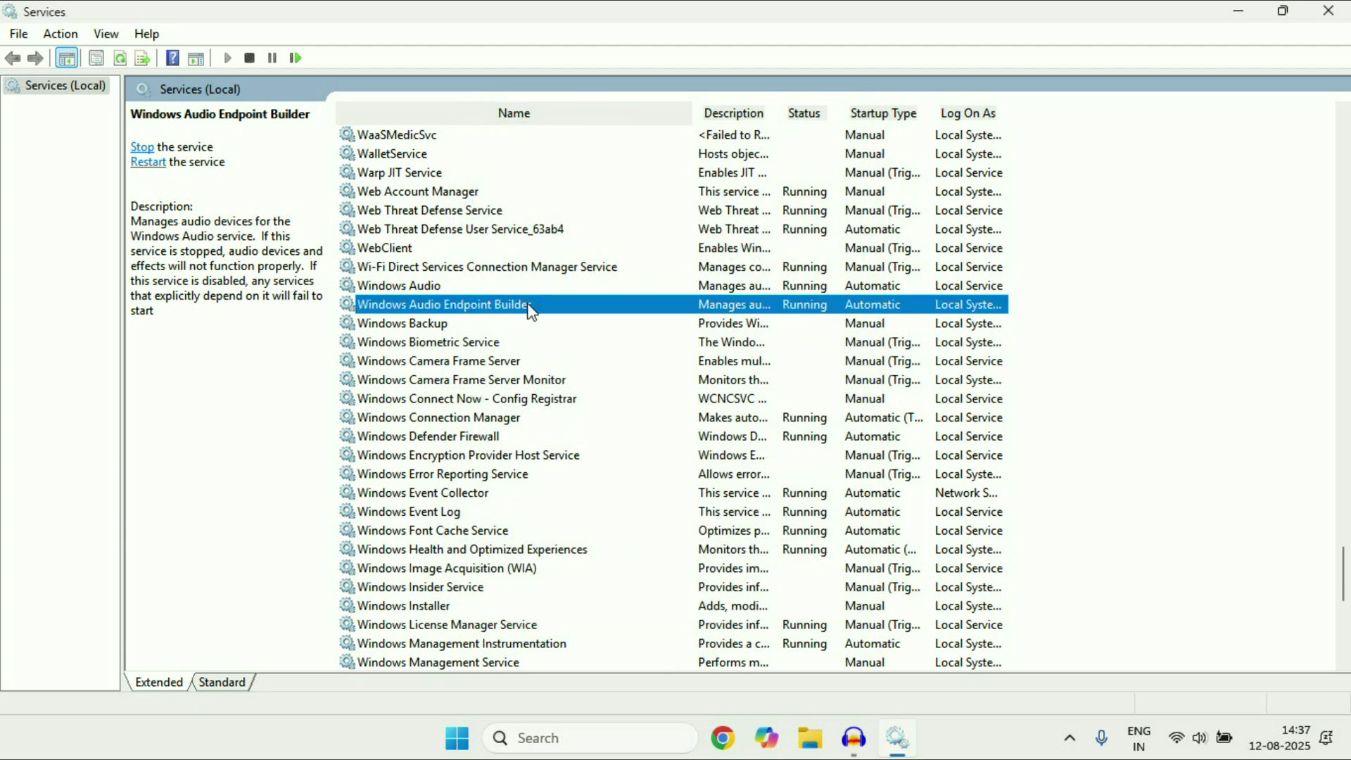
Restart Windows Audio Endpoint Builder, then close the Services console
right_click(551, 307)
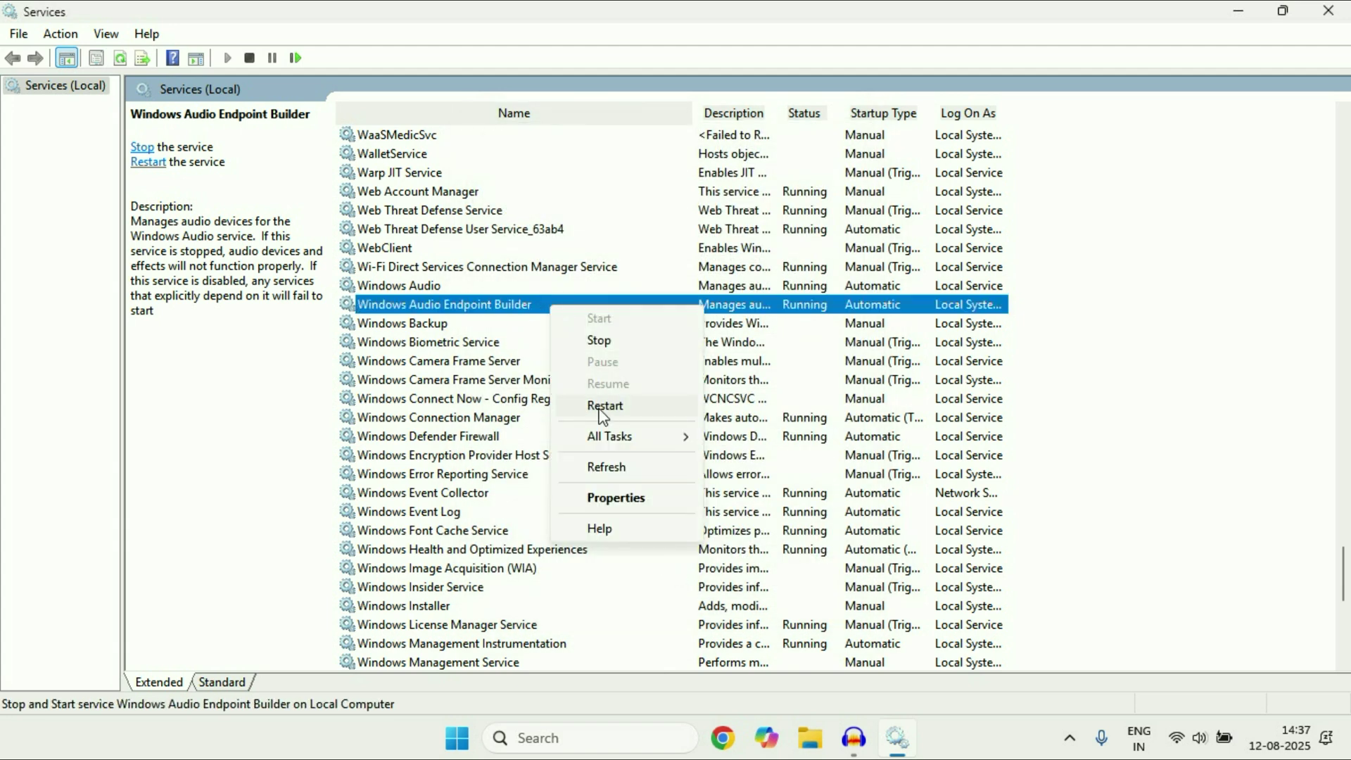
click(452, 290)
click(456, 309)
click(451, 285)
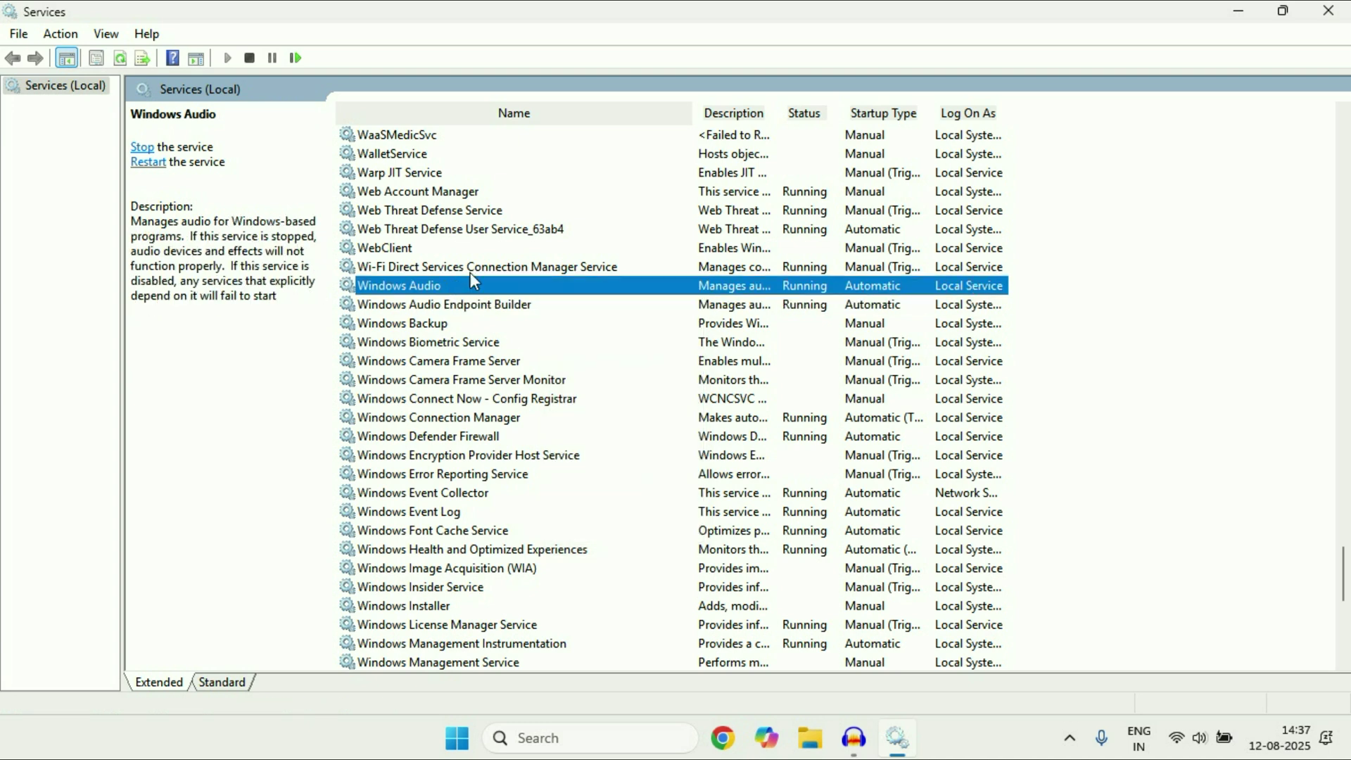
key(alt+F4)
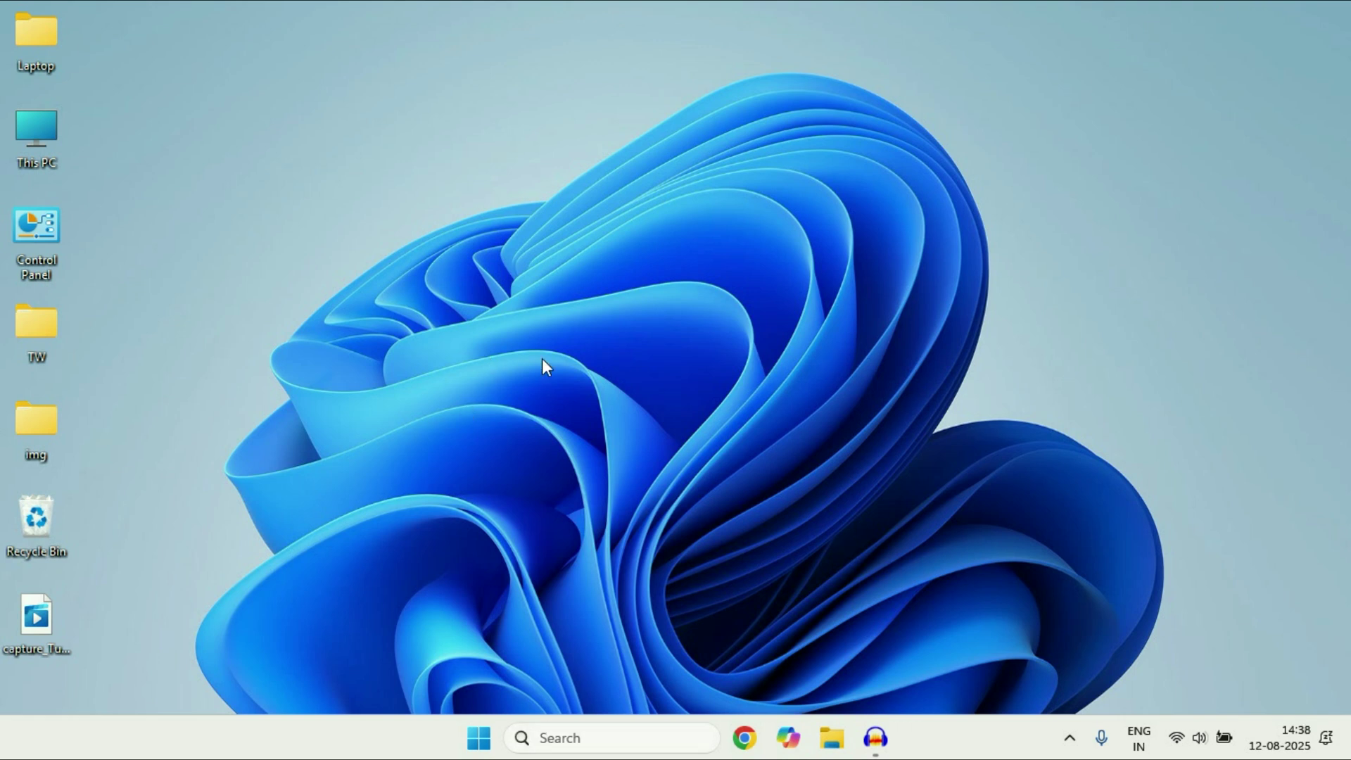
Open Device Manager maximized and expand Sound, video and game controllers to select Realtek(R) Audio
right_click(475, 747)
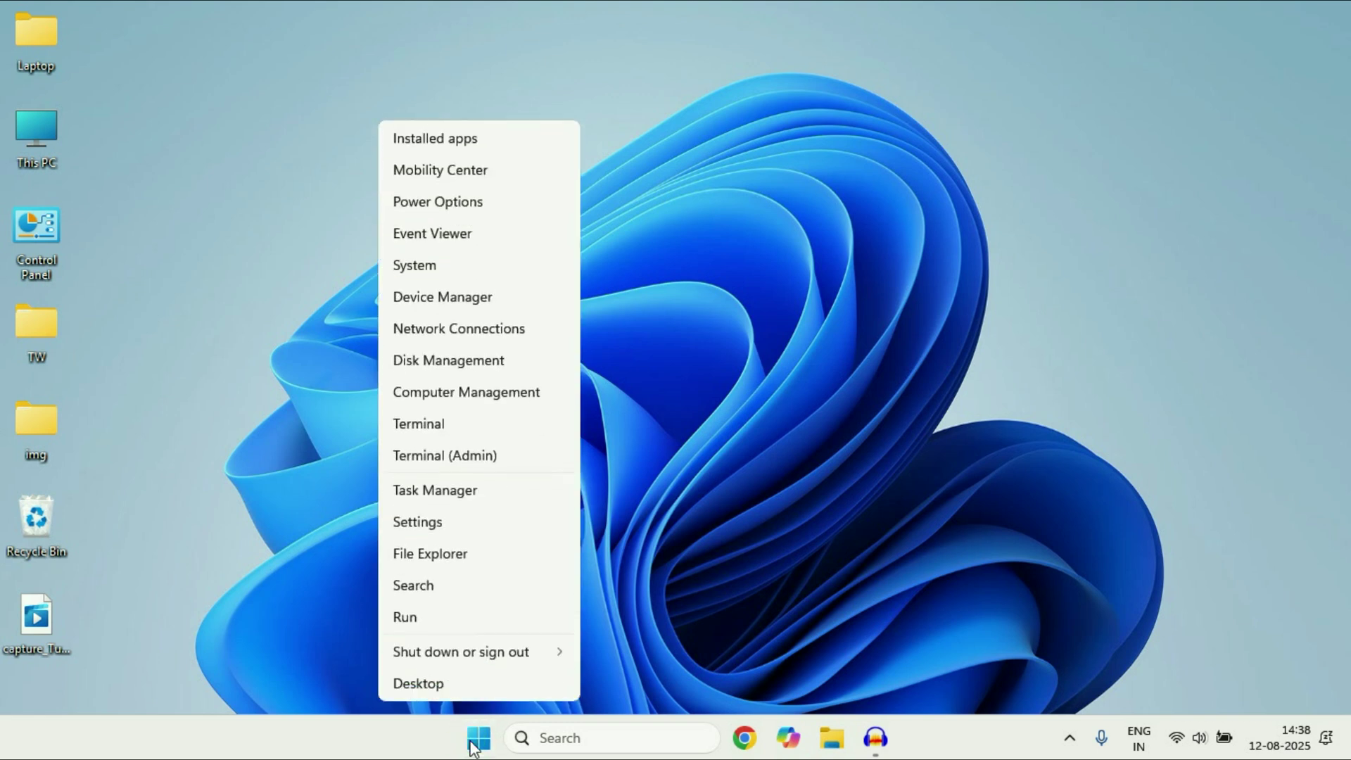
click(451, 297)
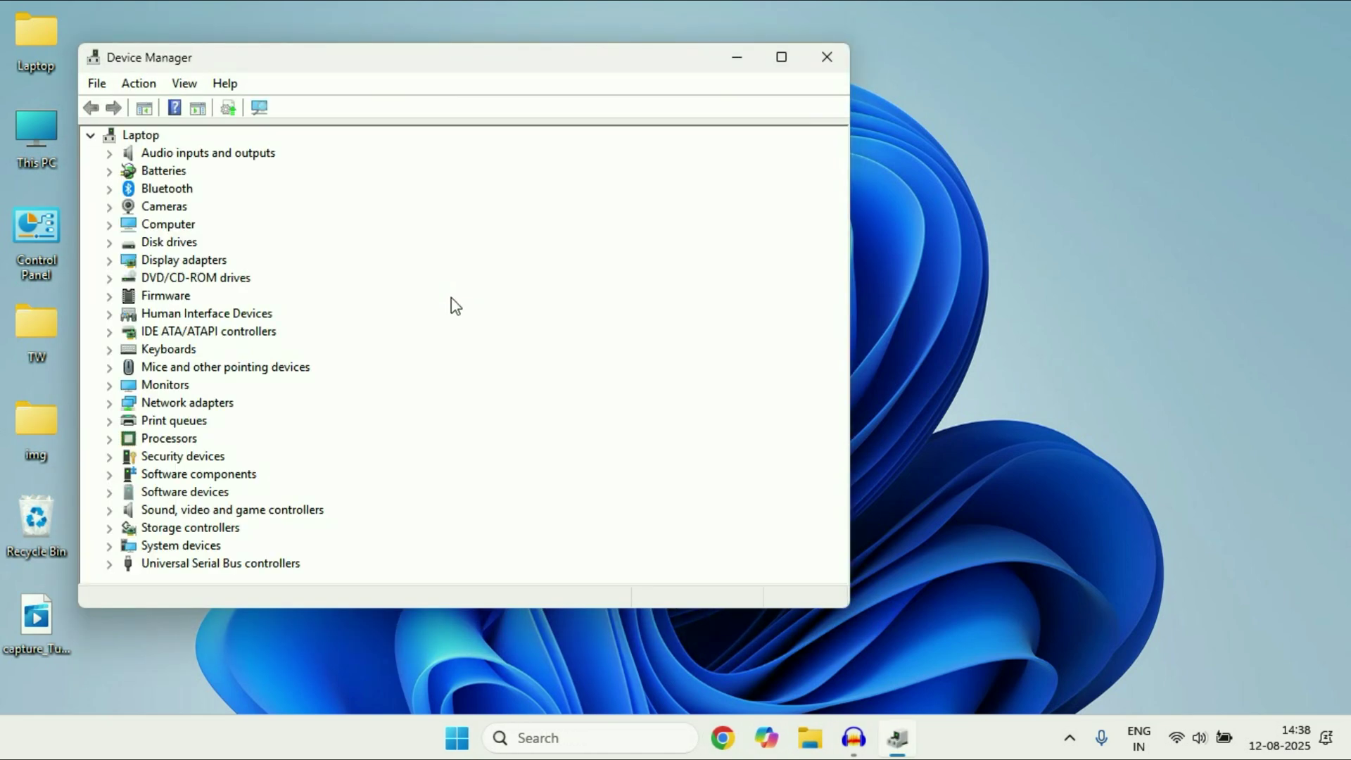
click(197, 513)
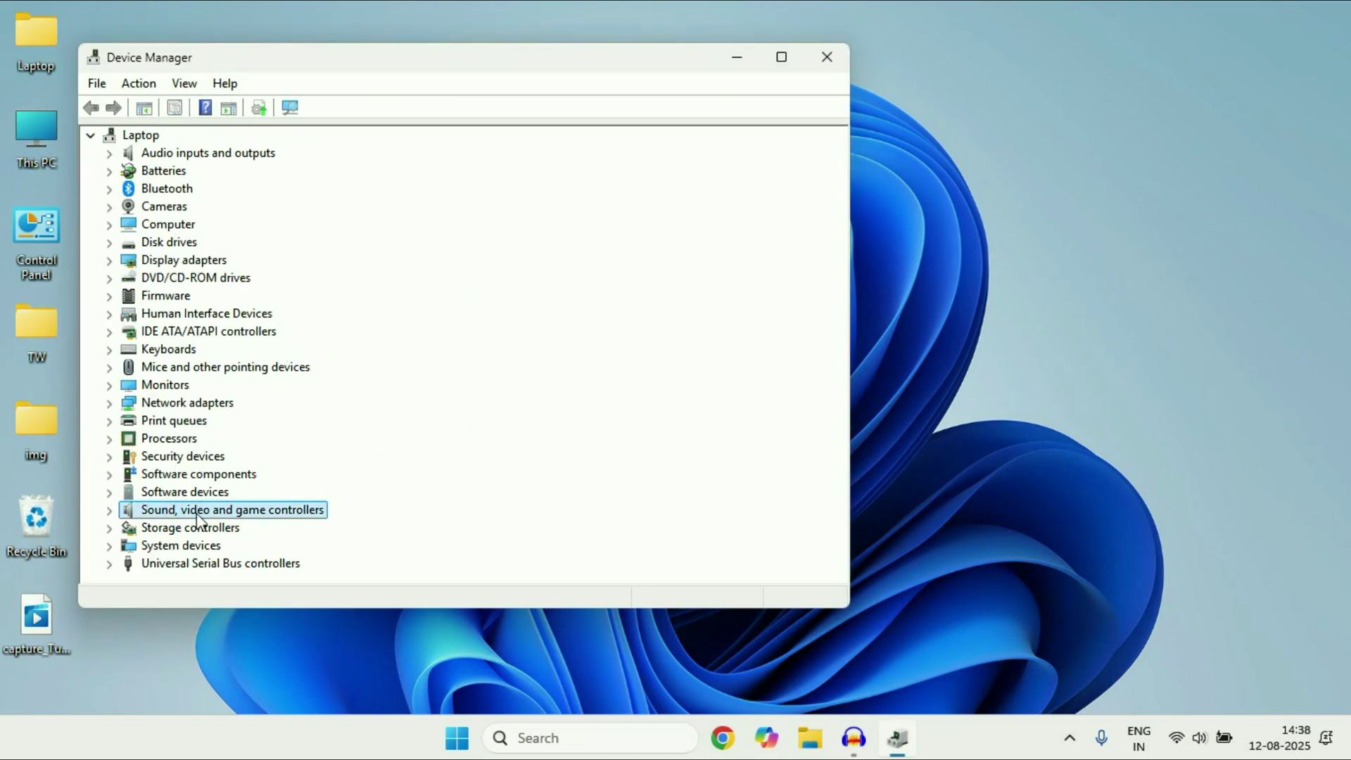
click(112, 512)
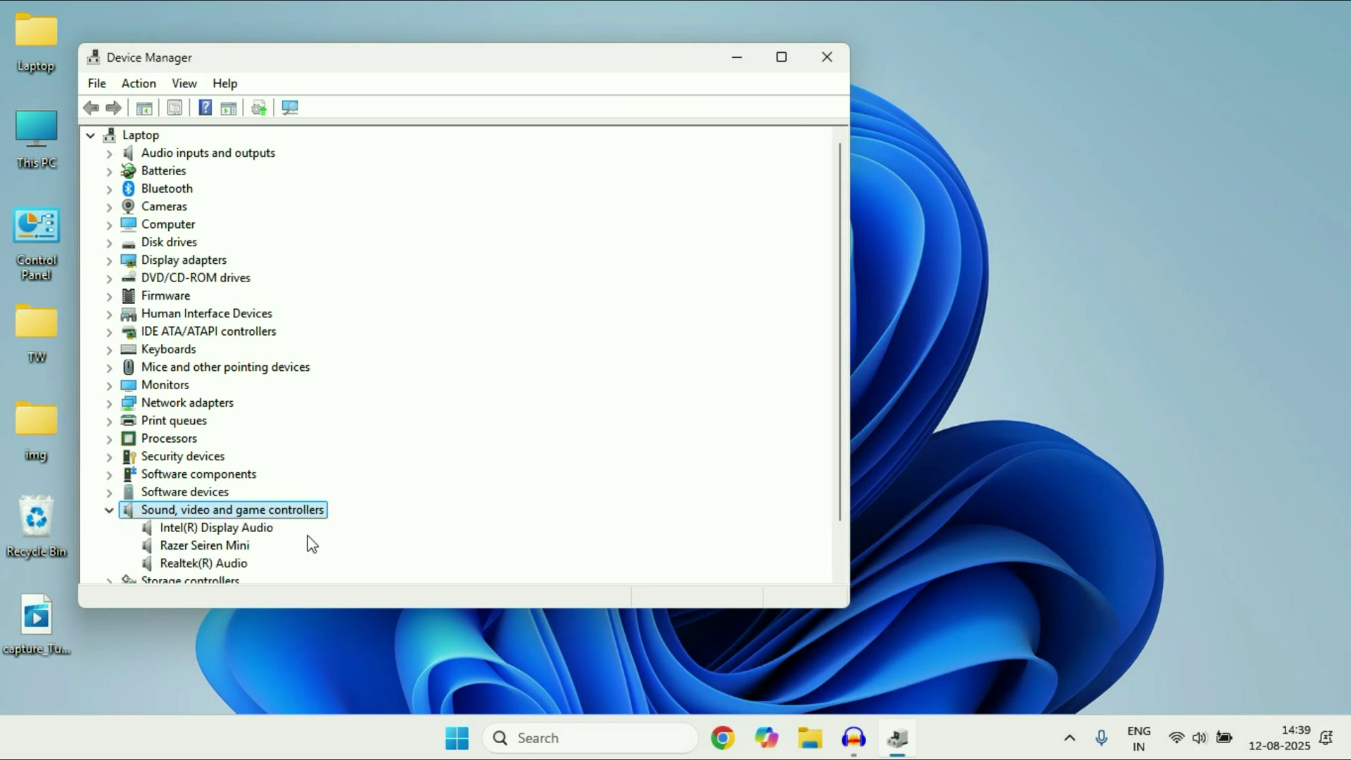
click(785, 60)
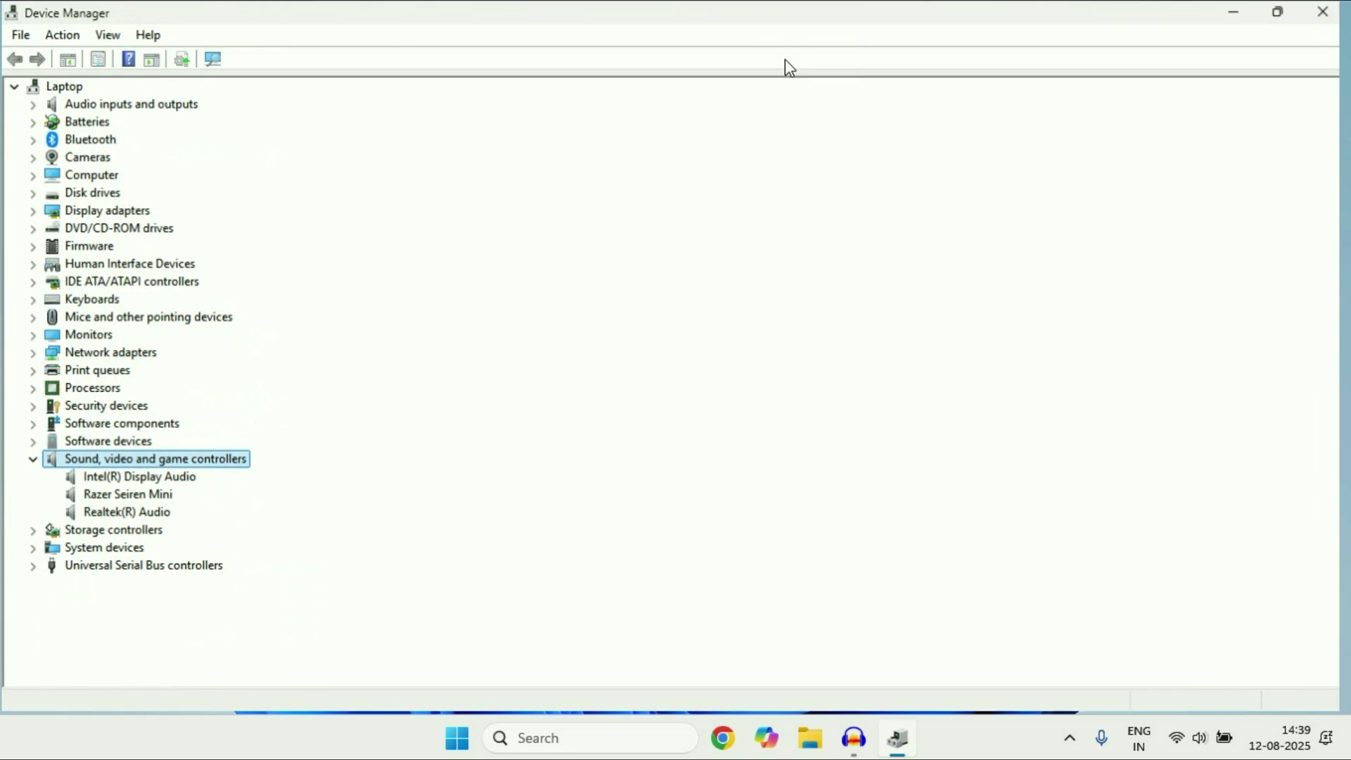
click(155, 518)
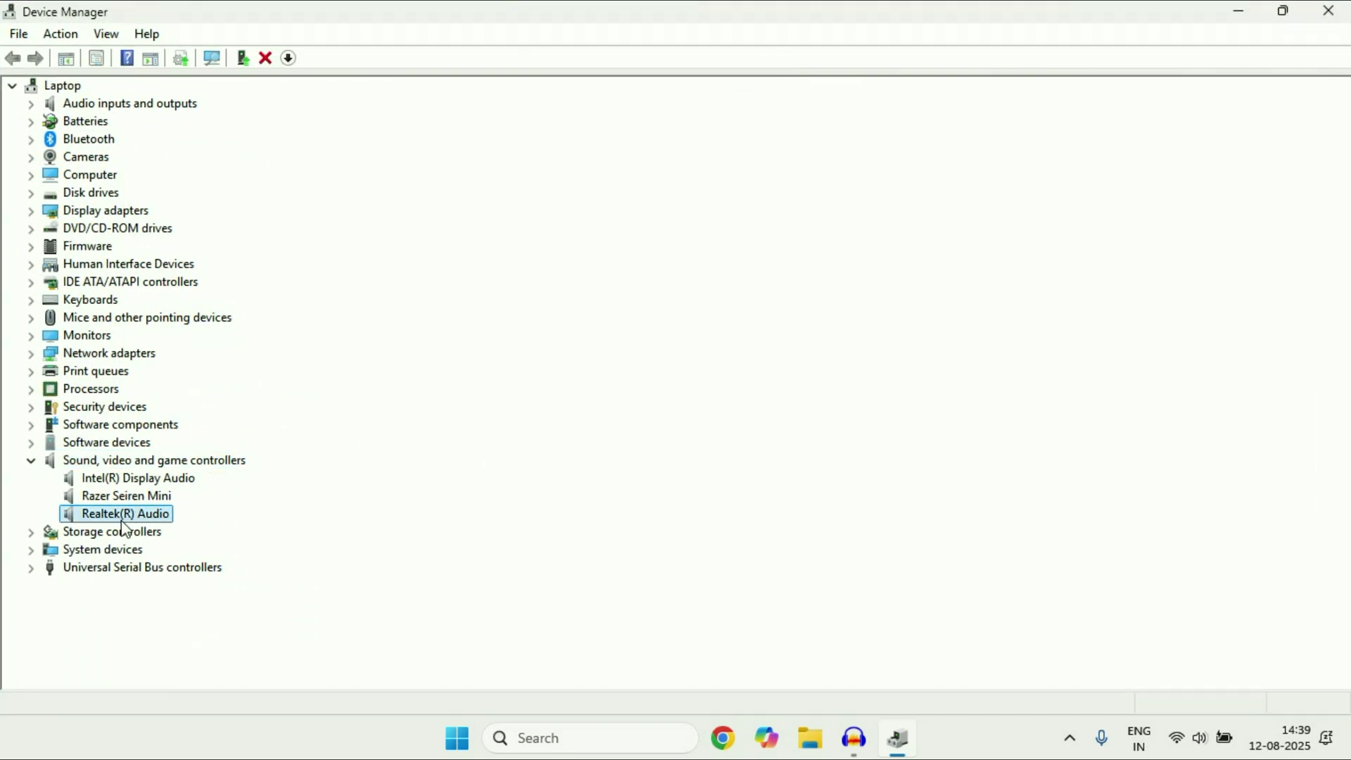
Search automatically for a Realtek(R) Audio driver; Realtek High Definition Audio is already installed
right_click(156, 521)
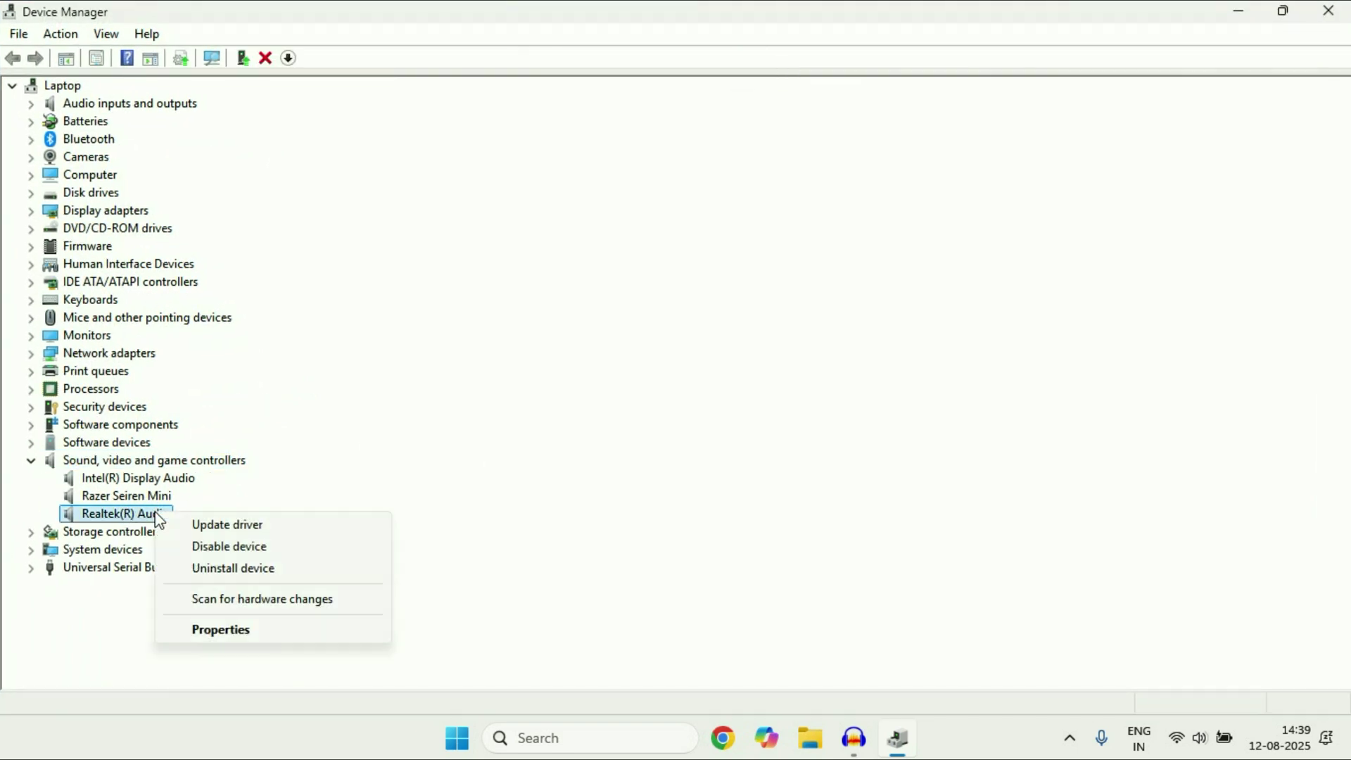
click(248, 527)
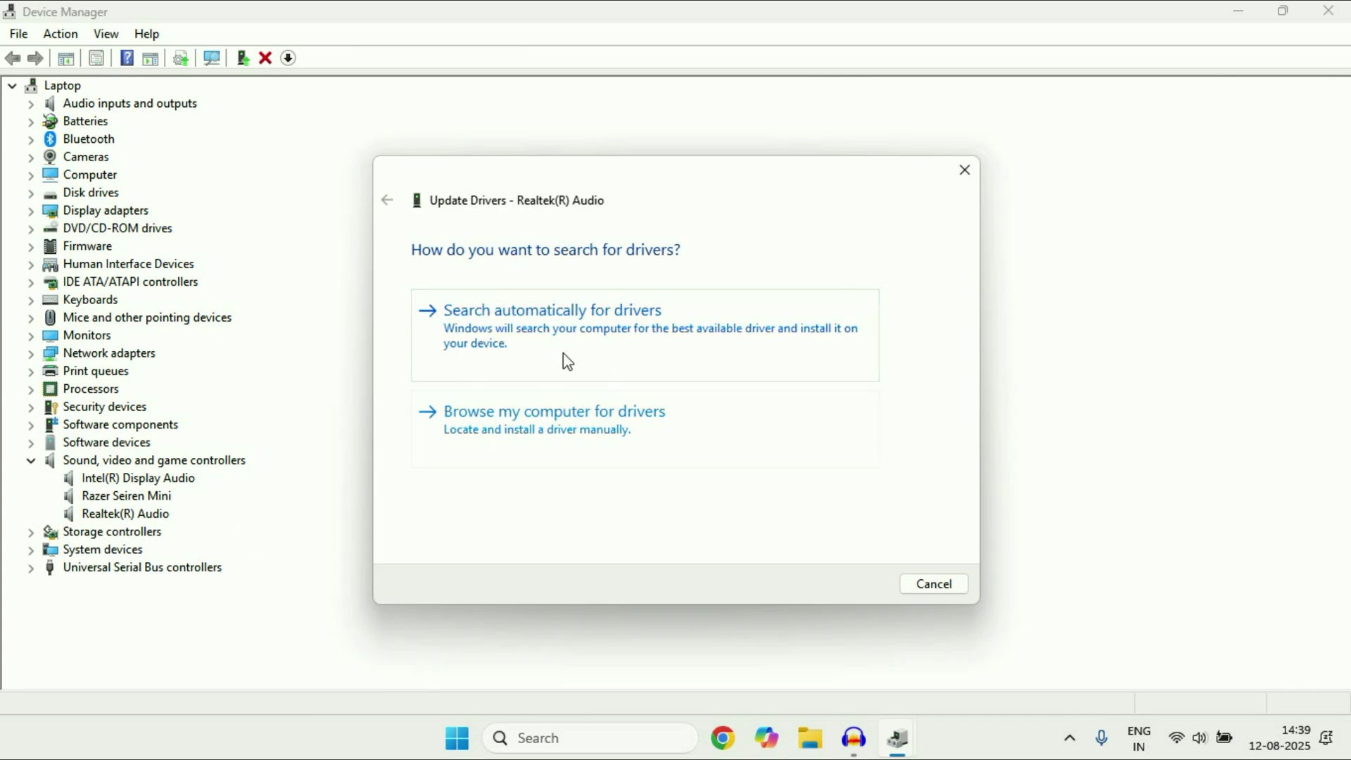
click(540, 335)
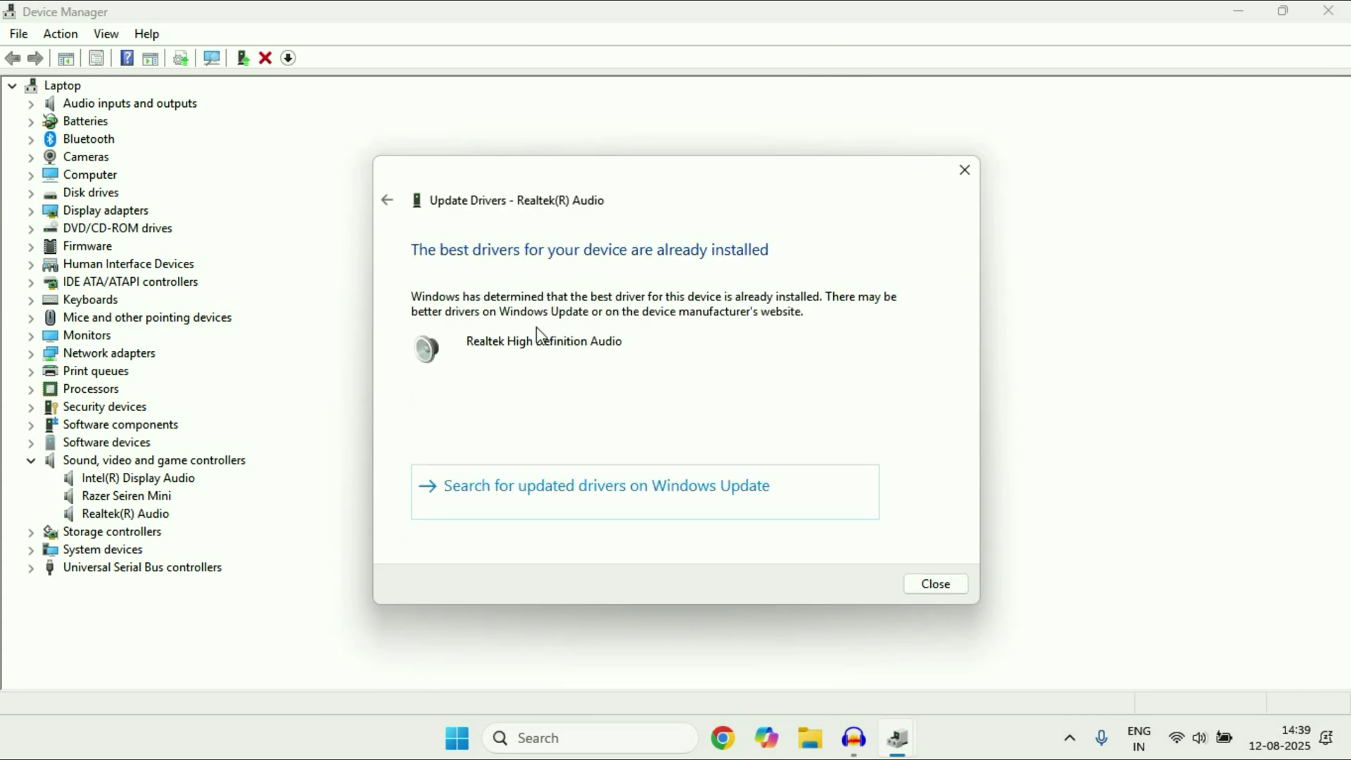
click(935, 589)
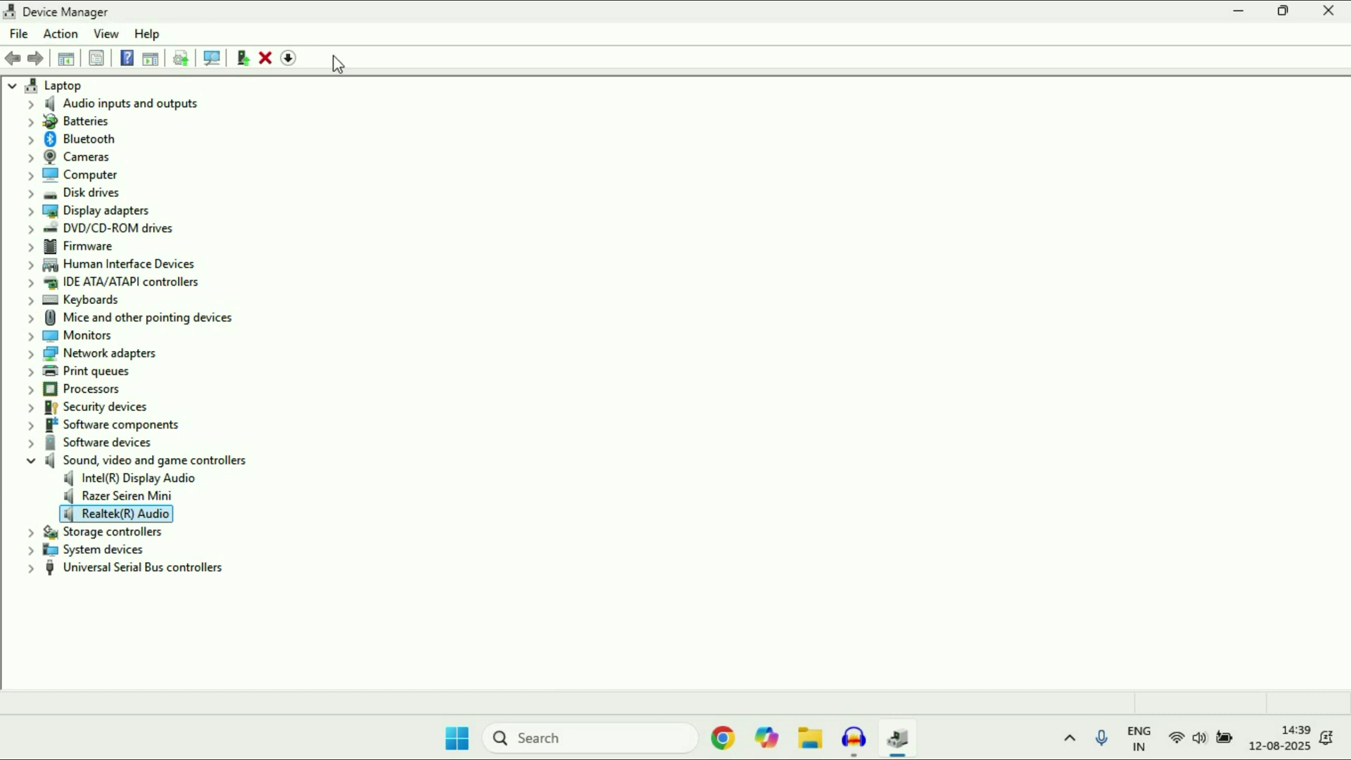
right_click(160, 515)
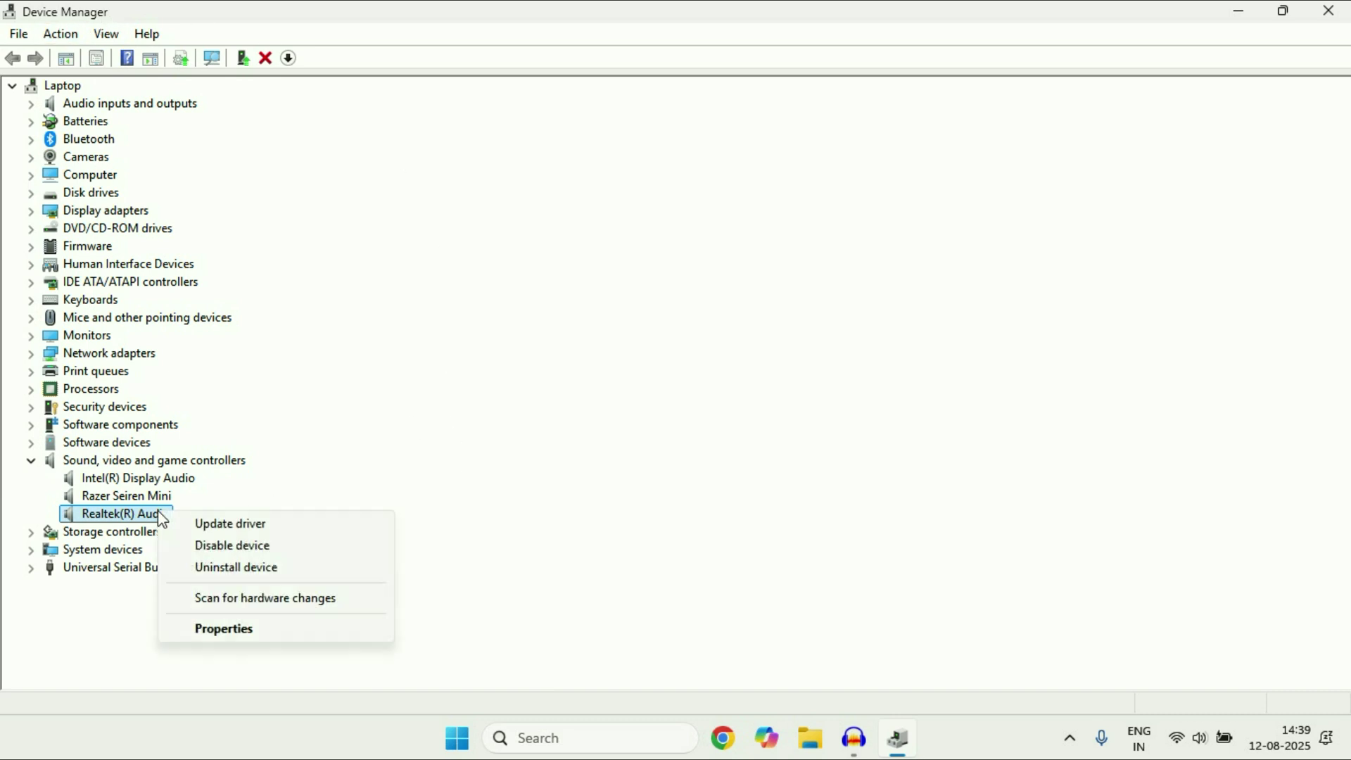
Uninstall Realtek(R) Audio with 'Attempt to remove the driver for this device' ticked
click(262, 579)
click(528, 367)
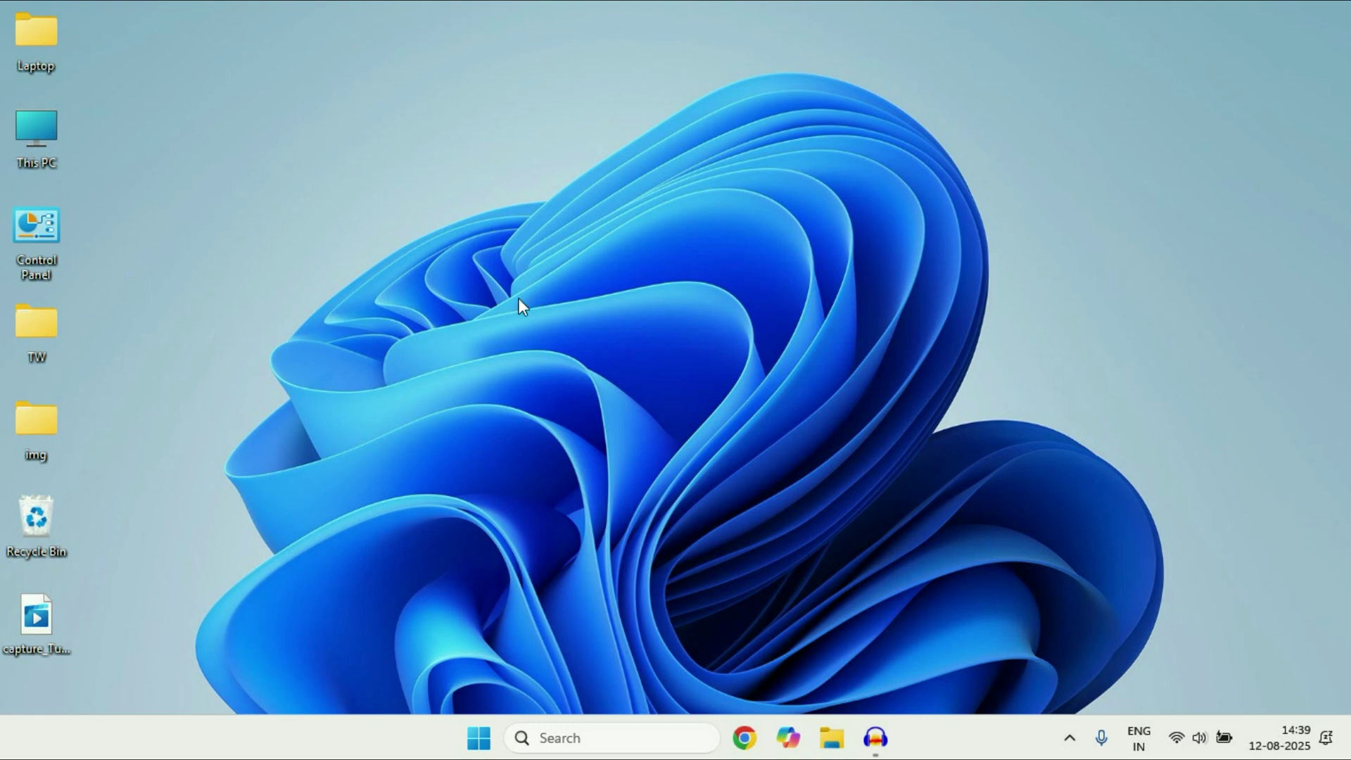
Reopen Device Manager full-screen and expand Sound, video and game controllers to find Realtek(R) Audio
right_click(486, 740)
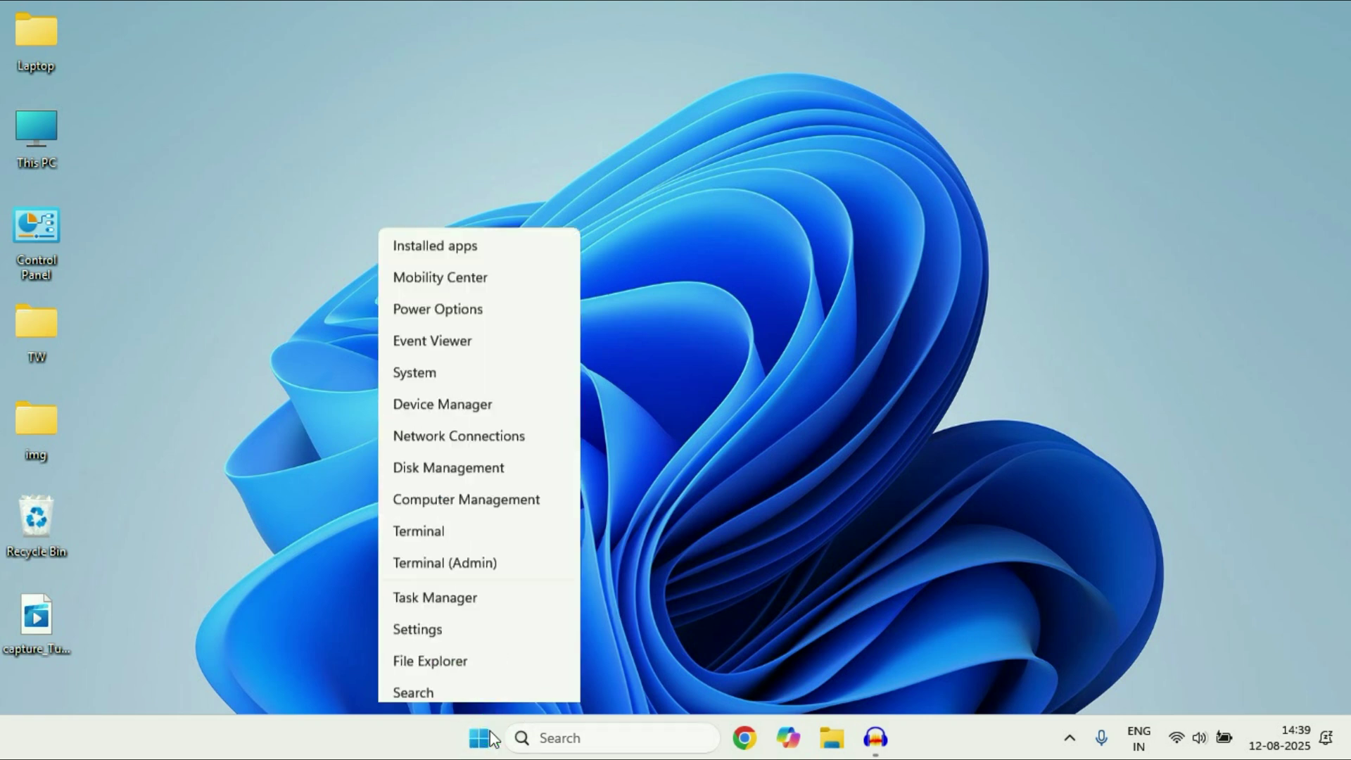
click(483, 303)
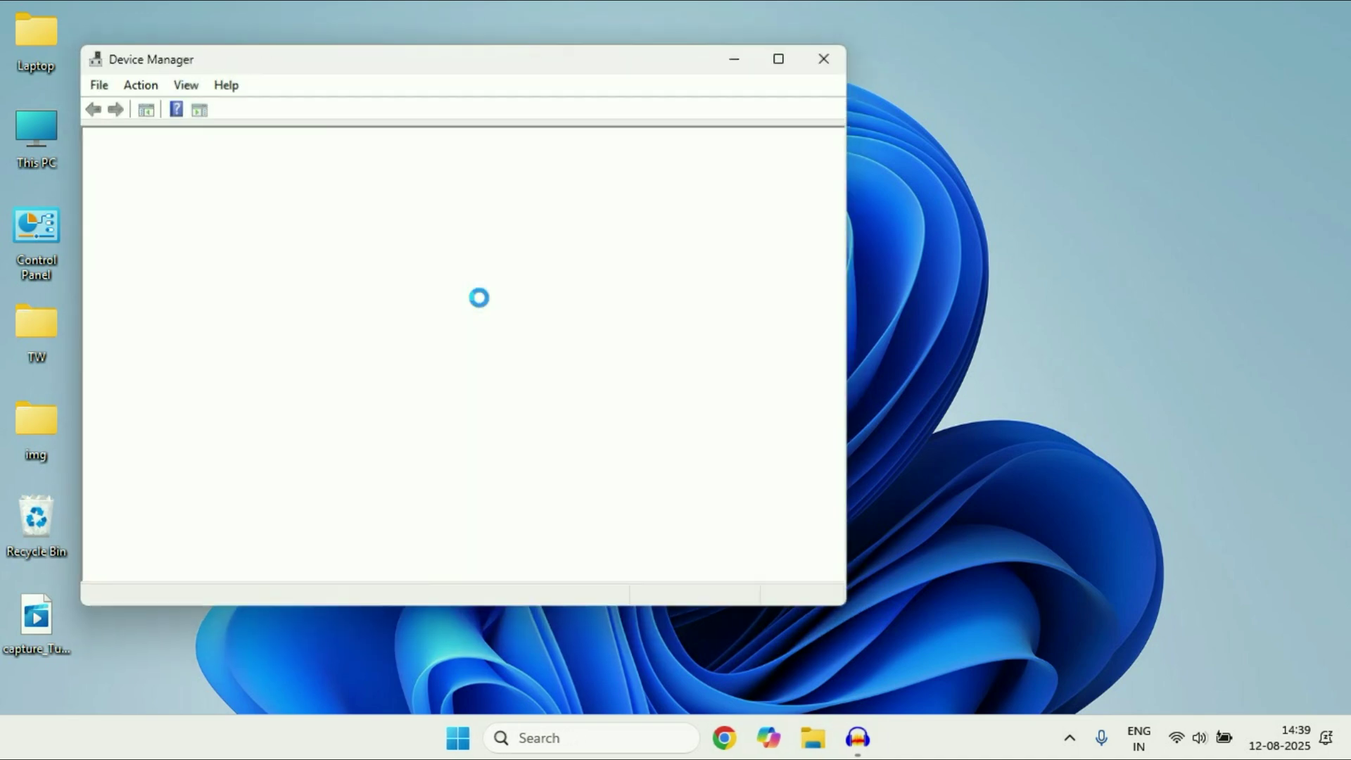
click(783, 57)
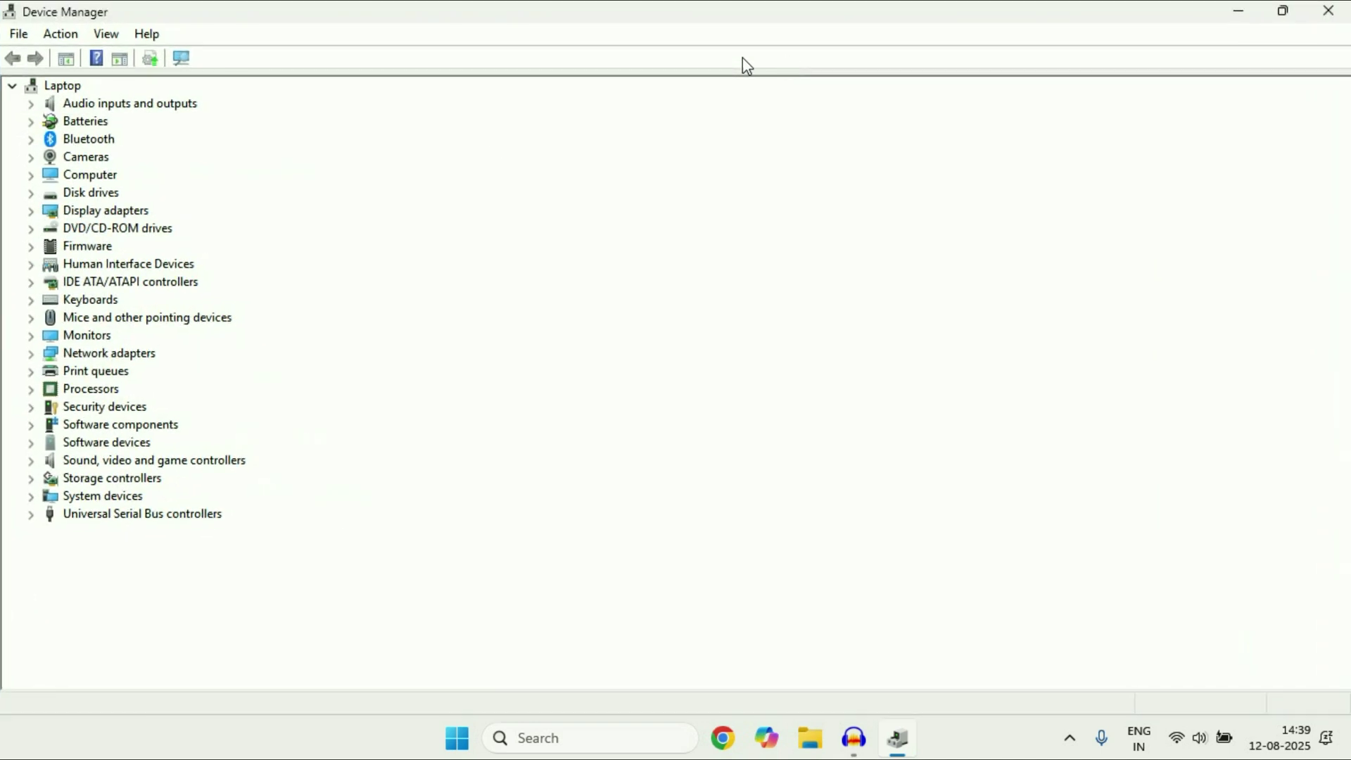
click(31, 461)
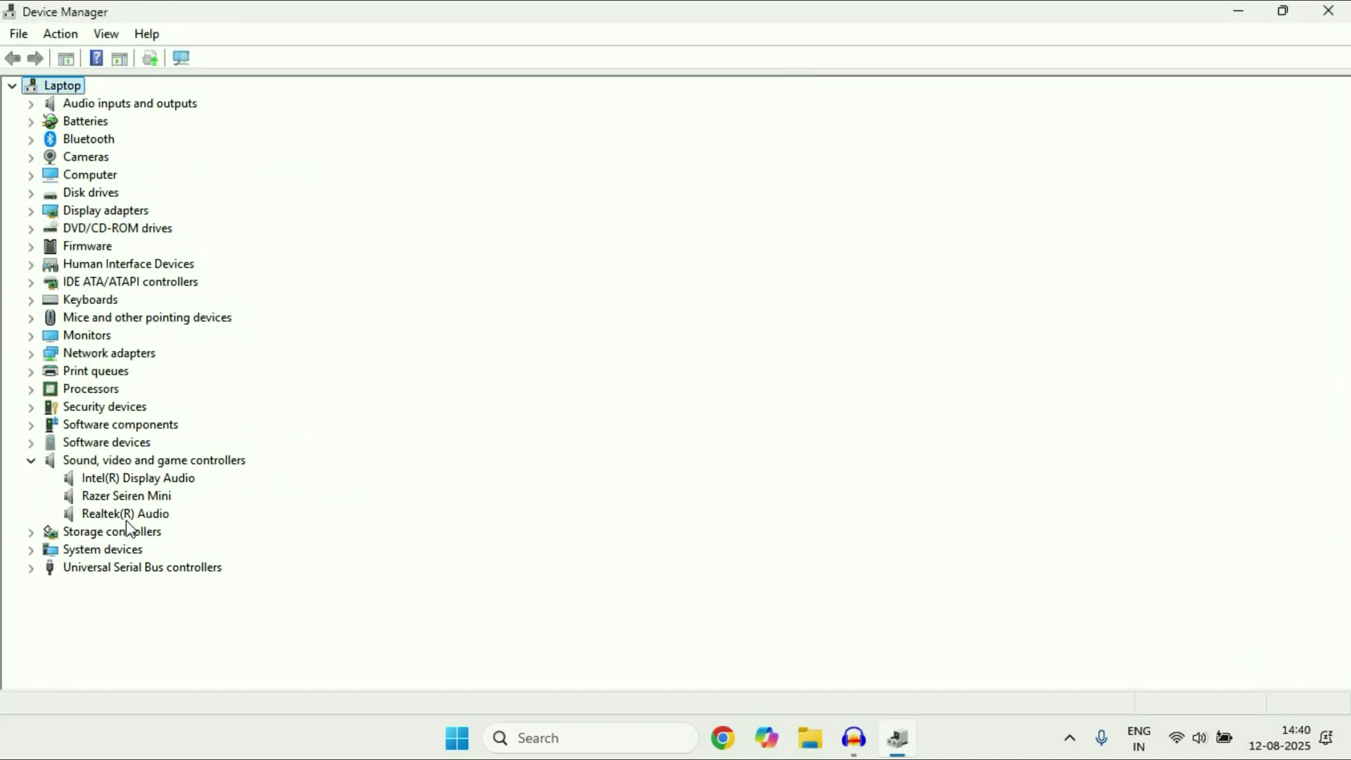
right_click(154, 520)
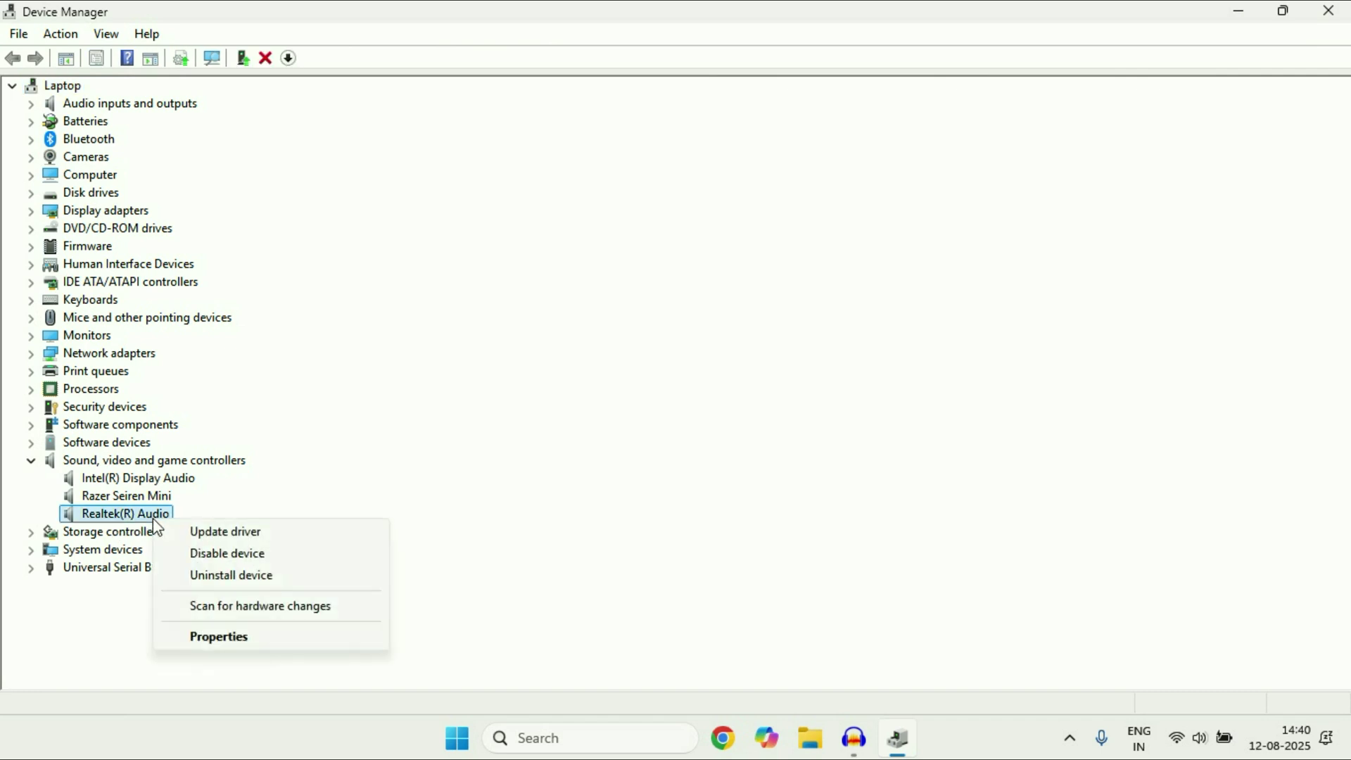
Check Realtek(R) Audio's driver version 6.0.8940.1 (22-04-2020), then close Device Manager
click(268, 636)
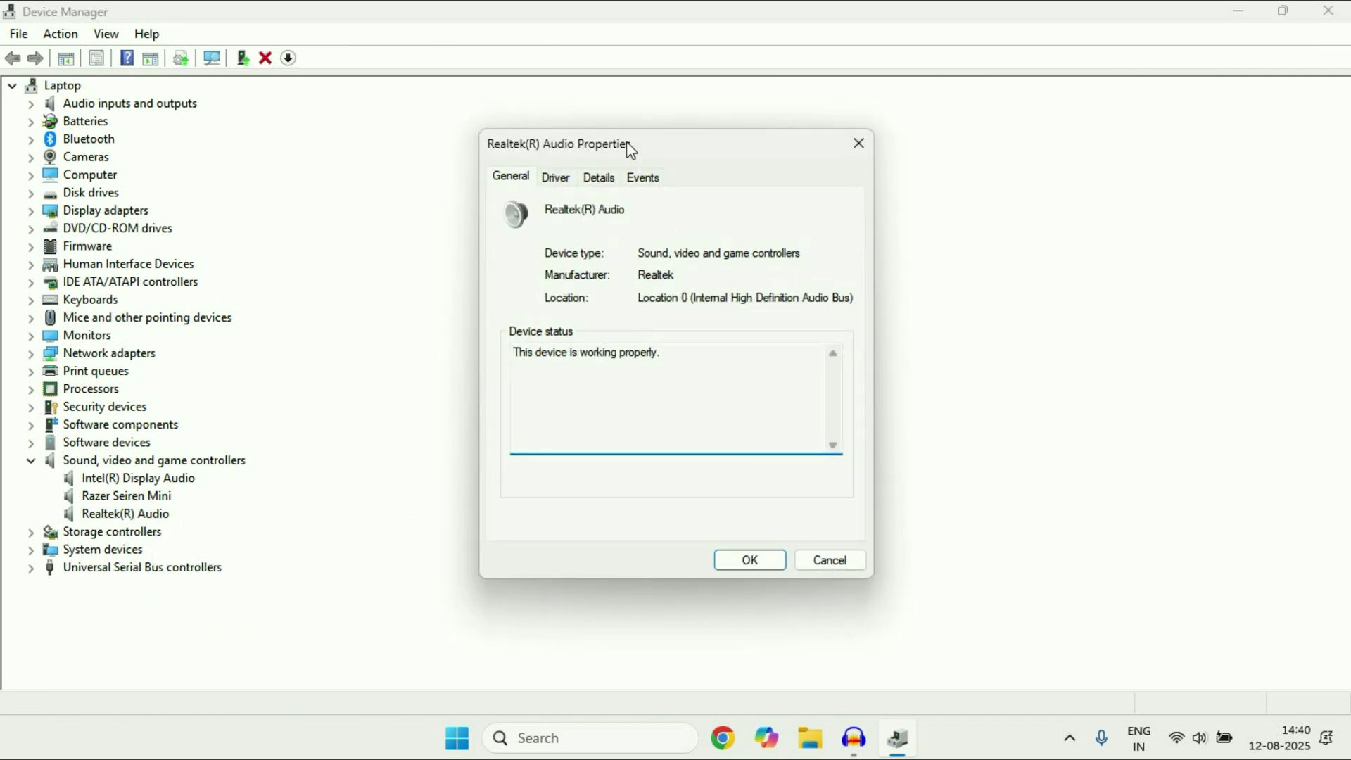
drag(630, 150, 561, 134)
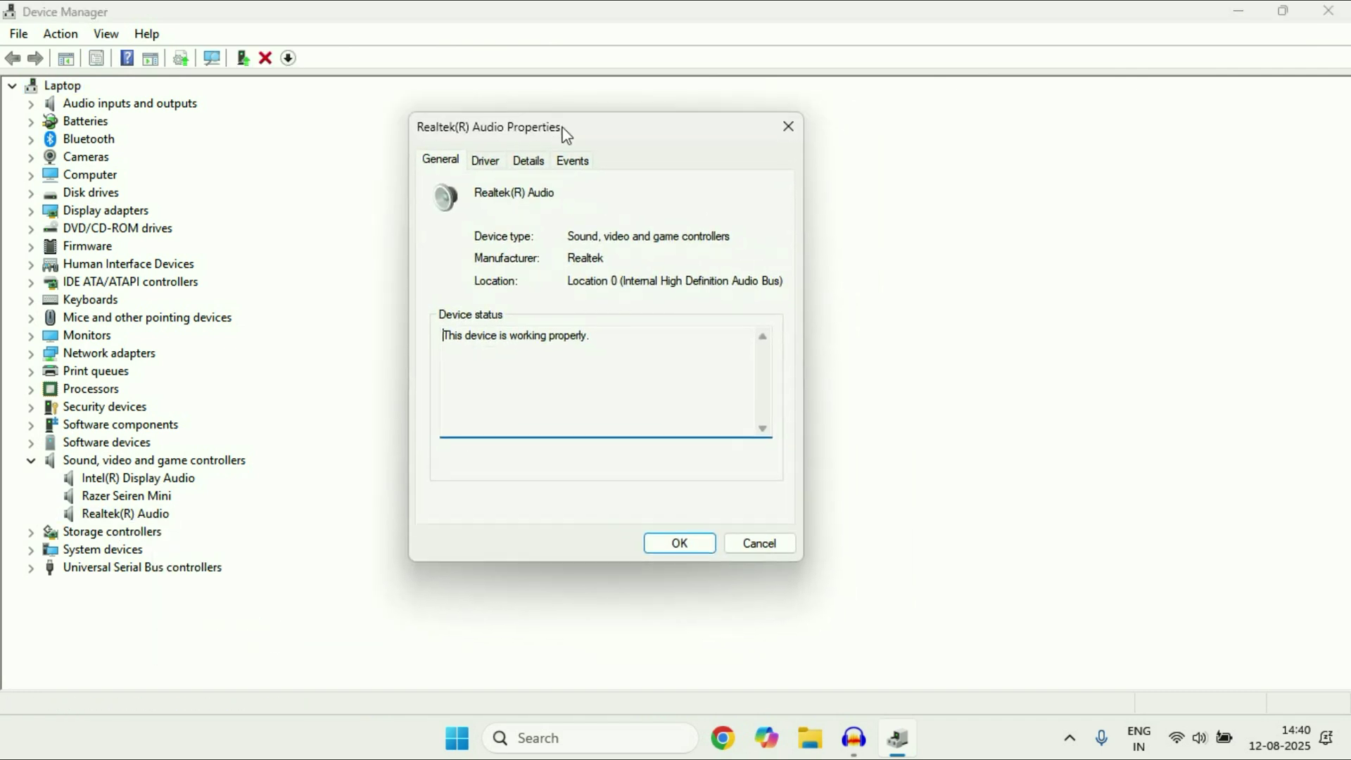
click(487, 162)
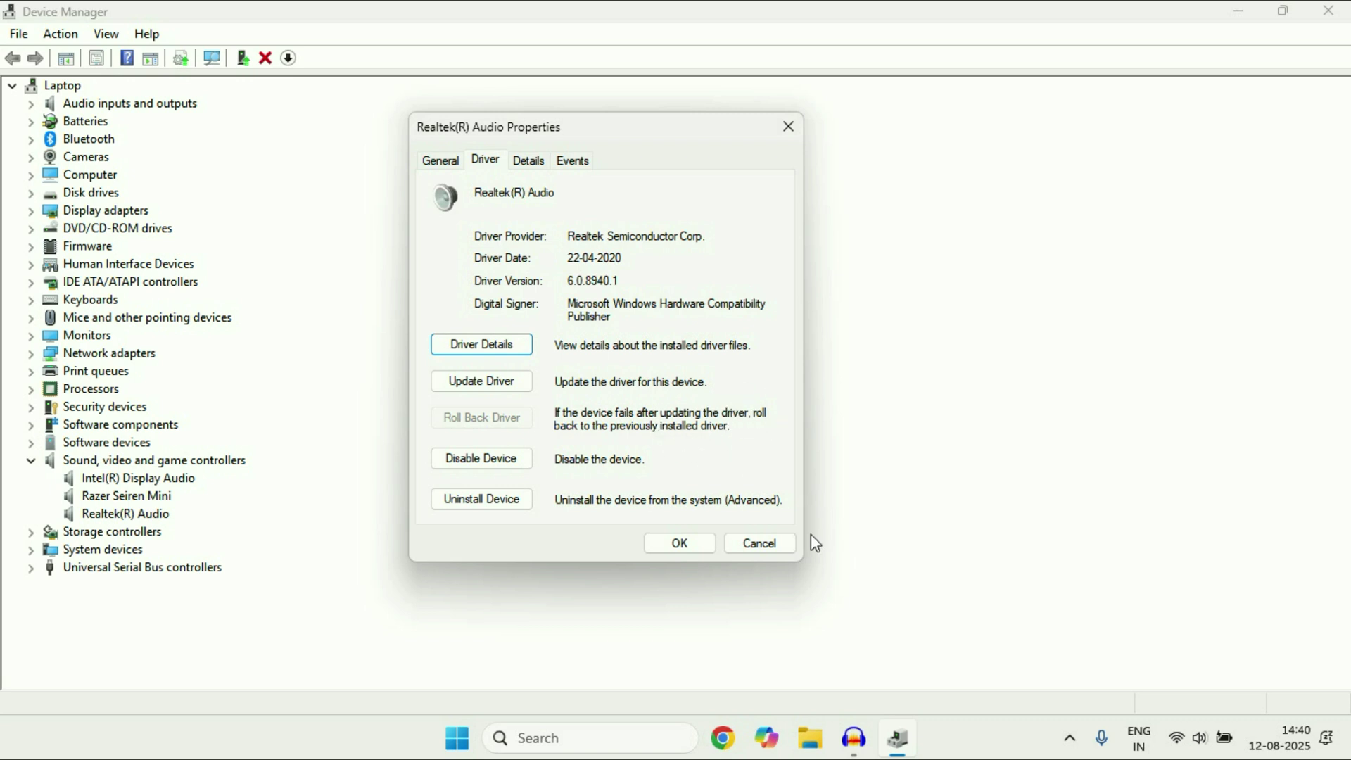
click(764, 548)
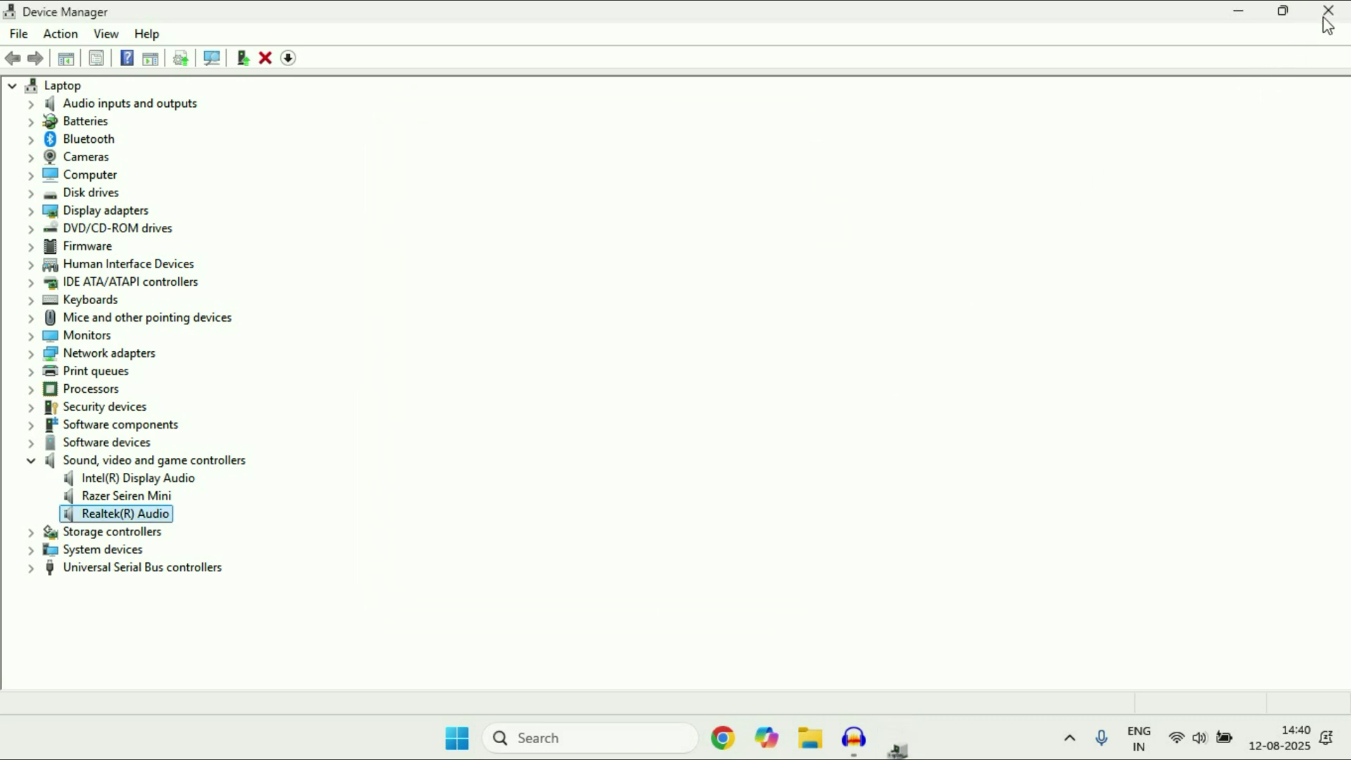
click(1327, 14)
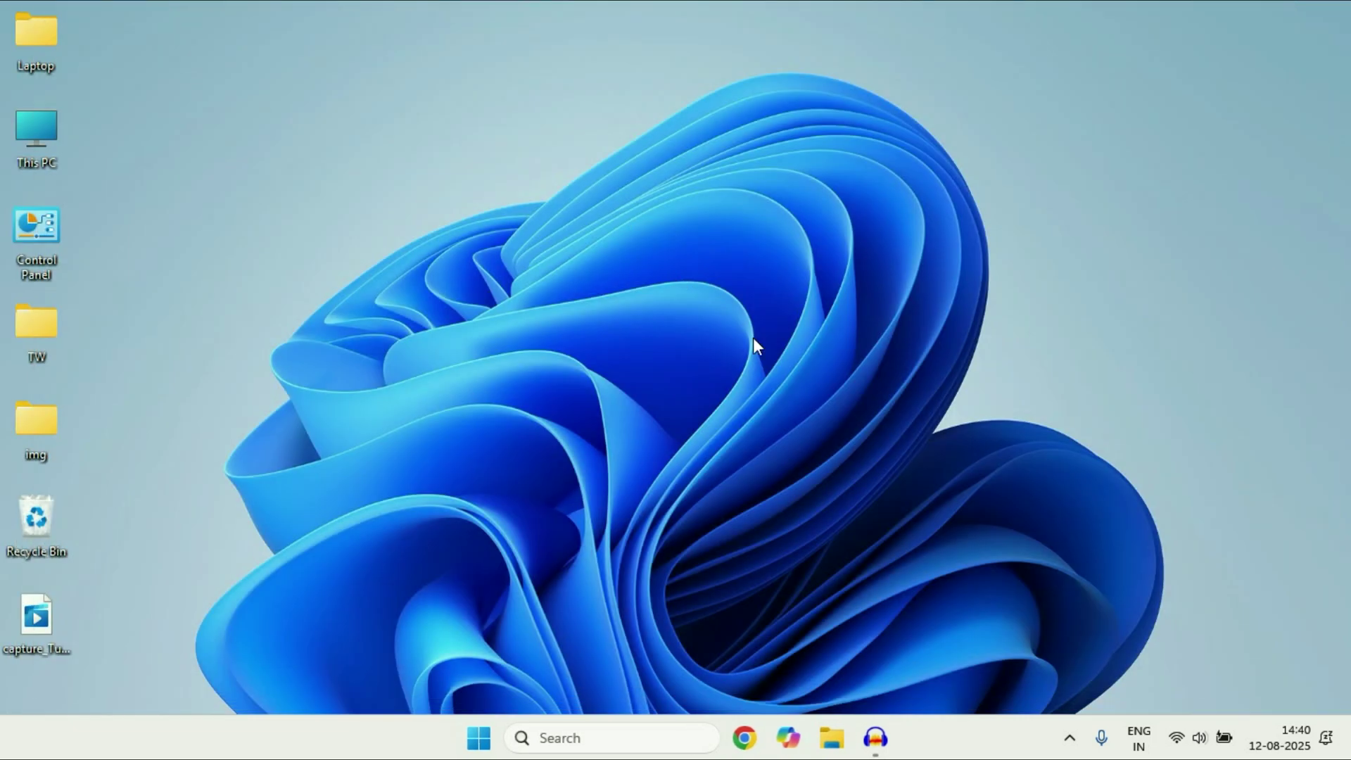
Open Control Panel in Small icons view and open Sound showing the Headphone playback device
double_click(47, 240)
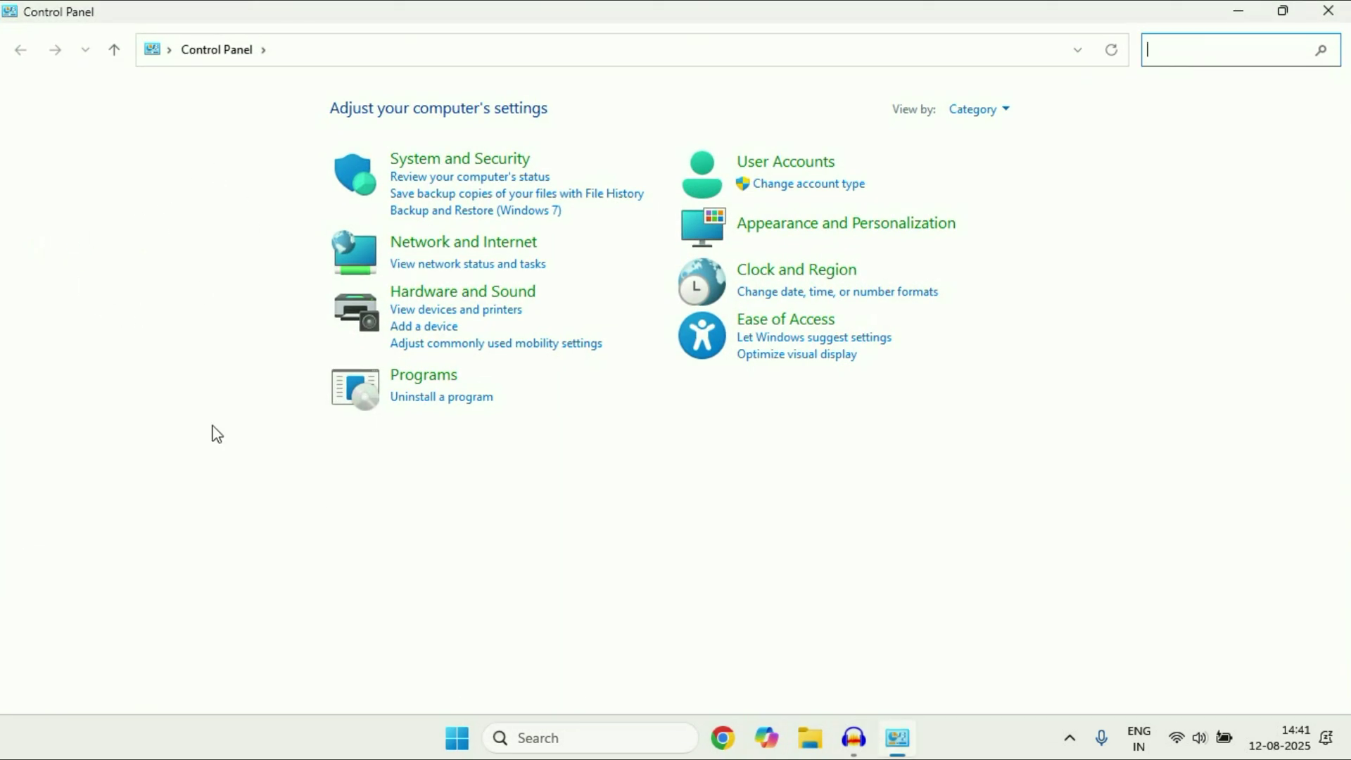
click(1009, 119)
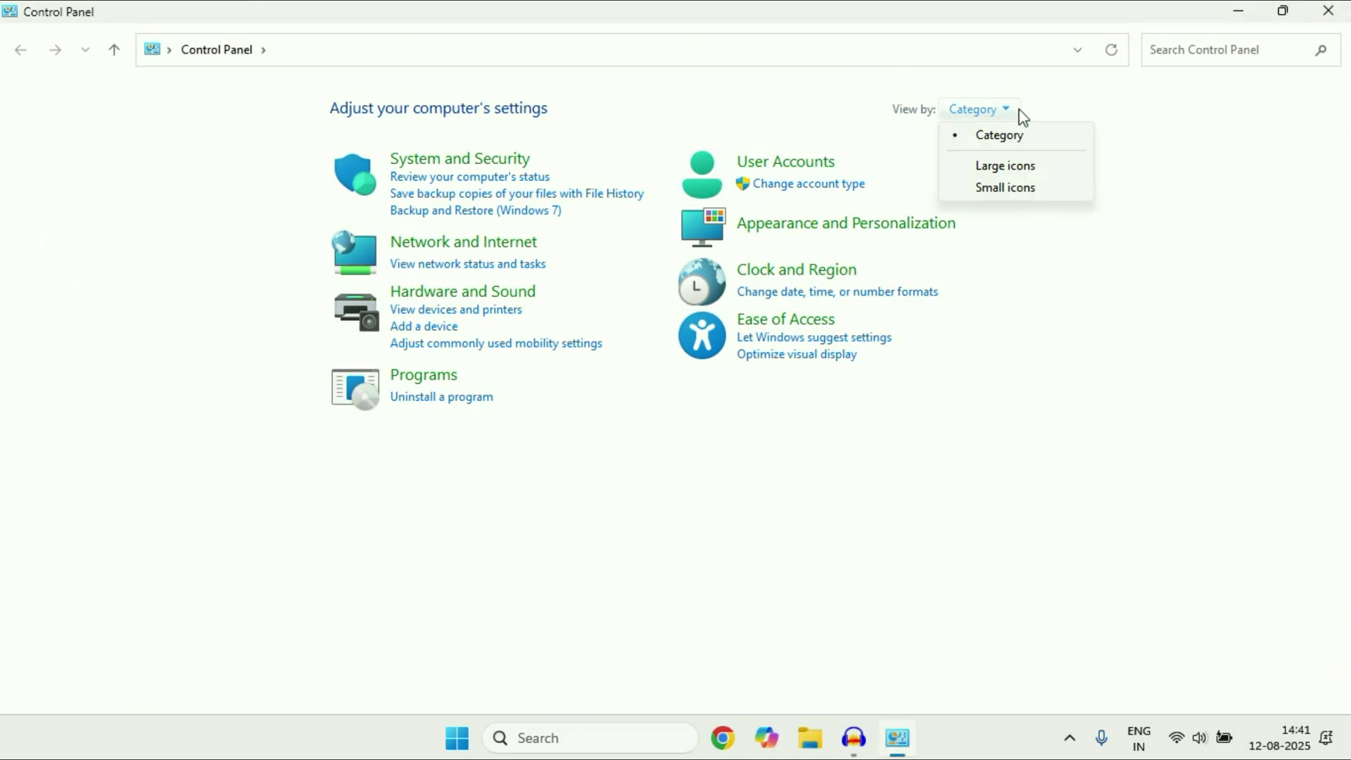
click(1049, 189)
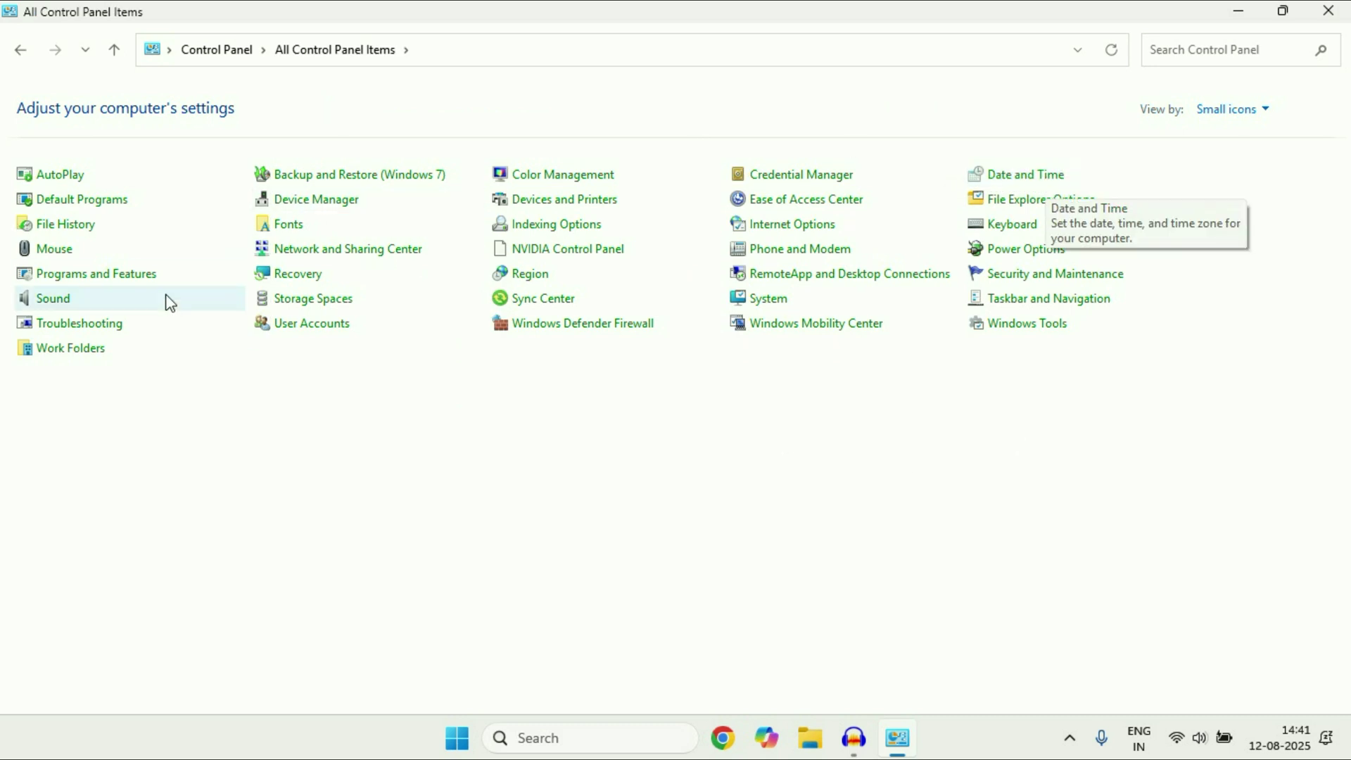
click(62, 303)
drag(308, 121, 648, 122)
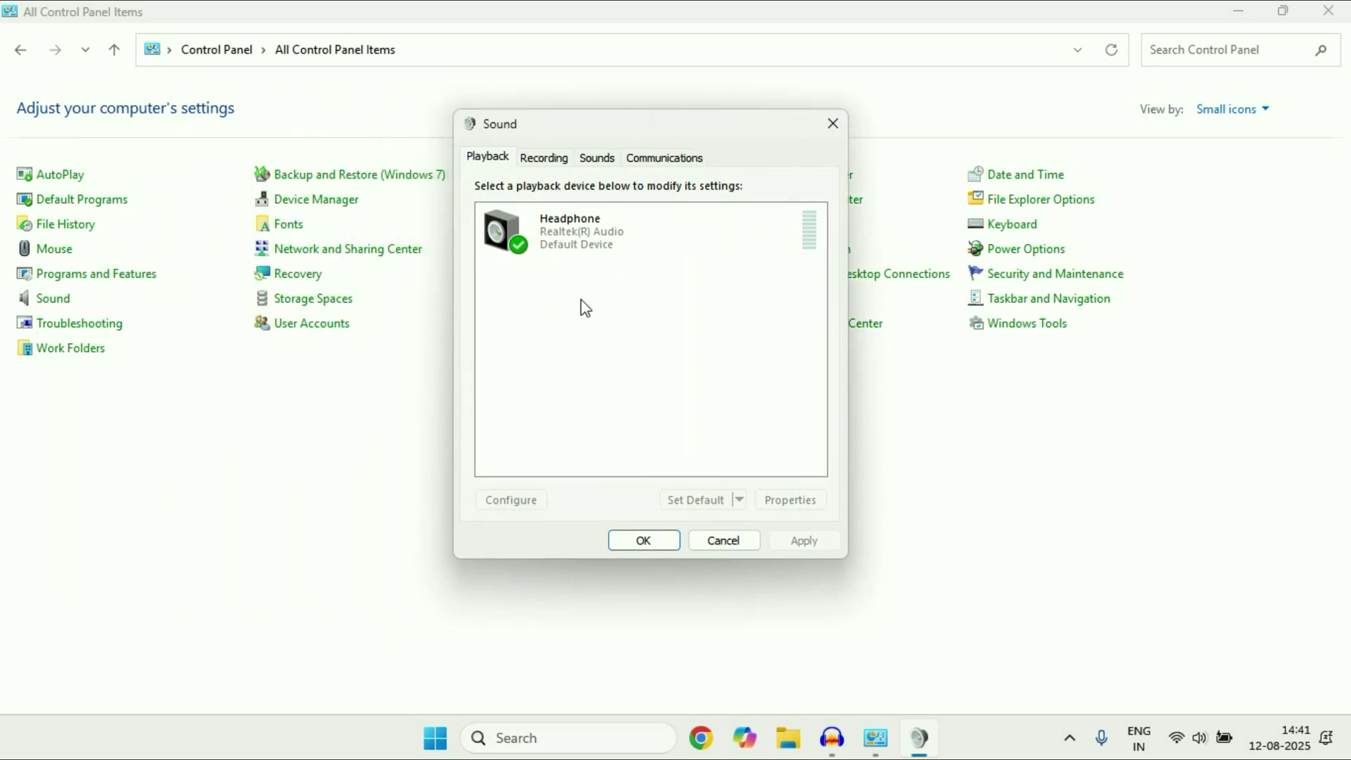
Disable audio enhancements in the Headphone device's Advanced properties and apply the change
click(493, 156)
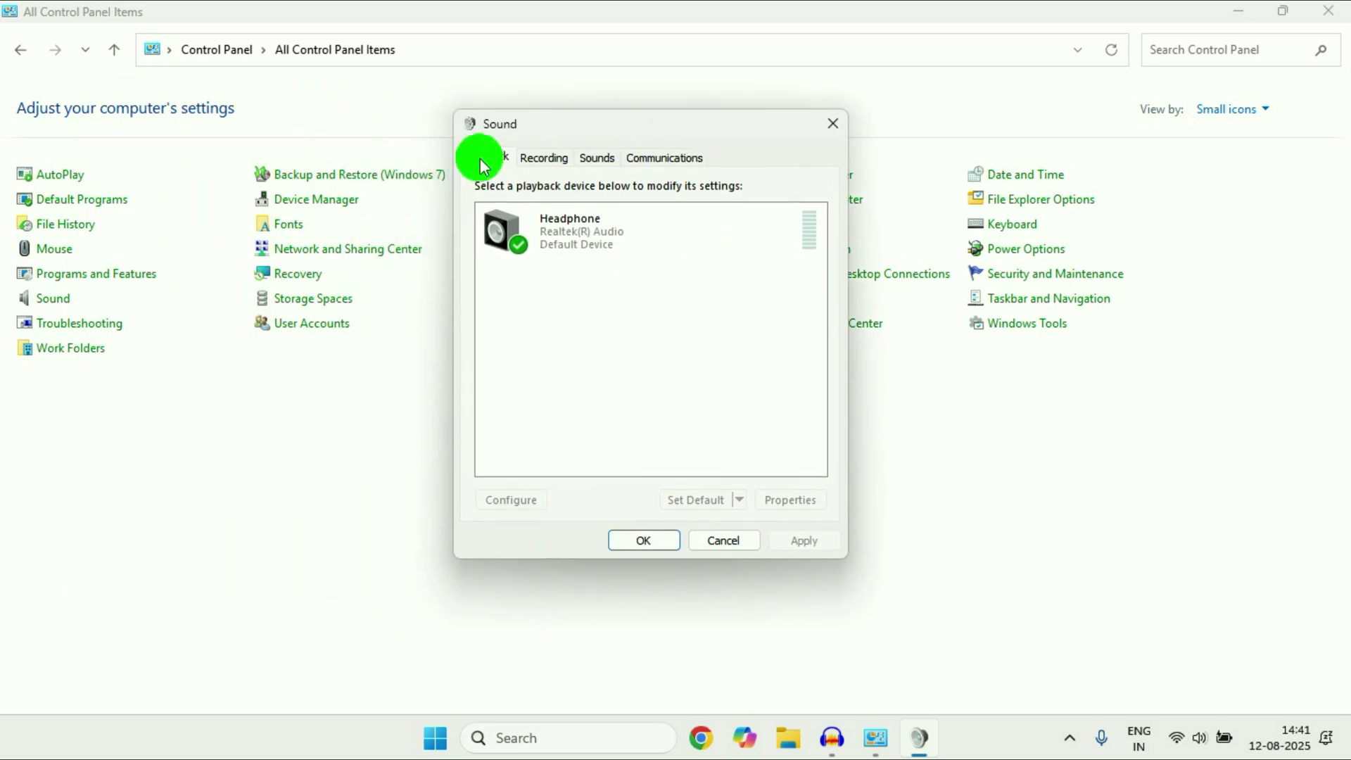
right_click(594, 243)
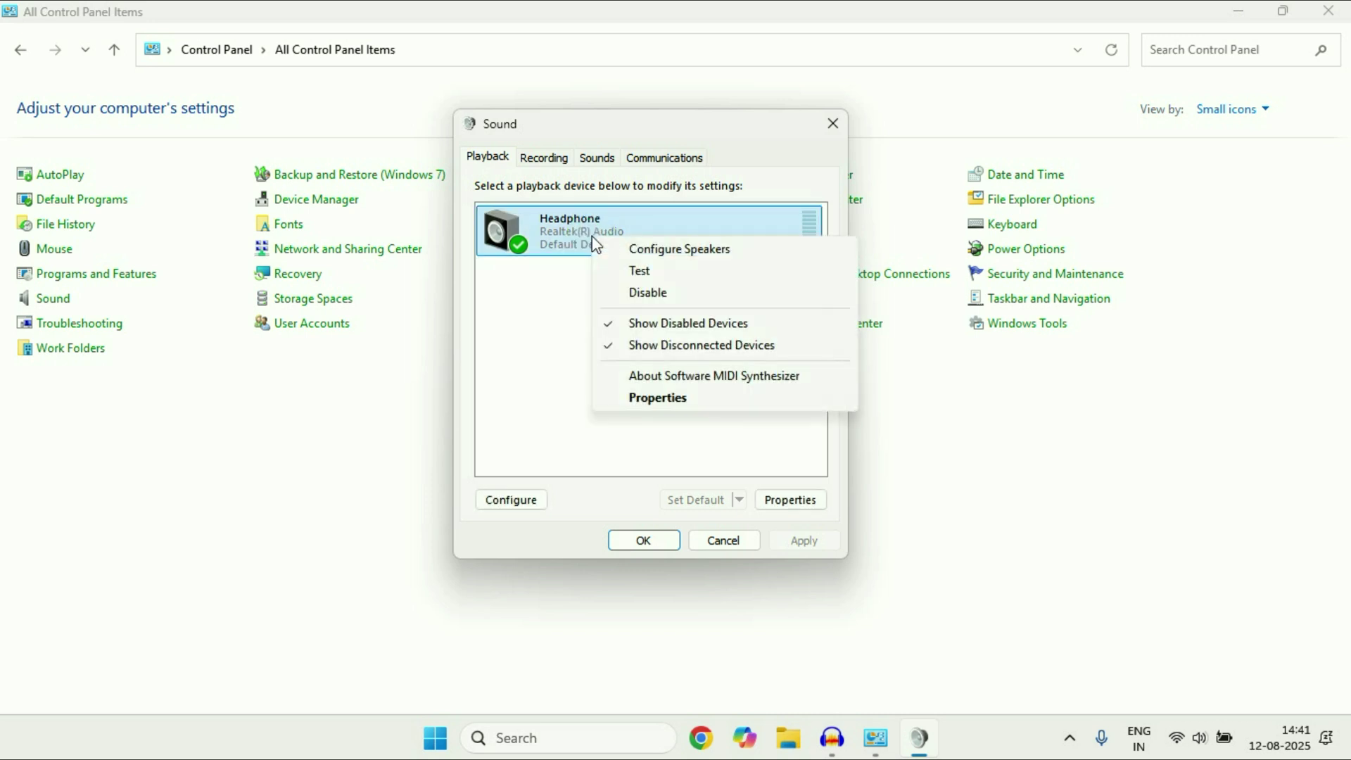
click(685, 399)
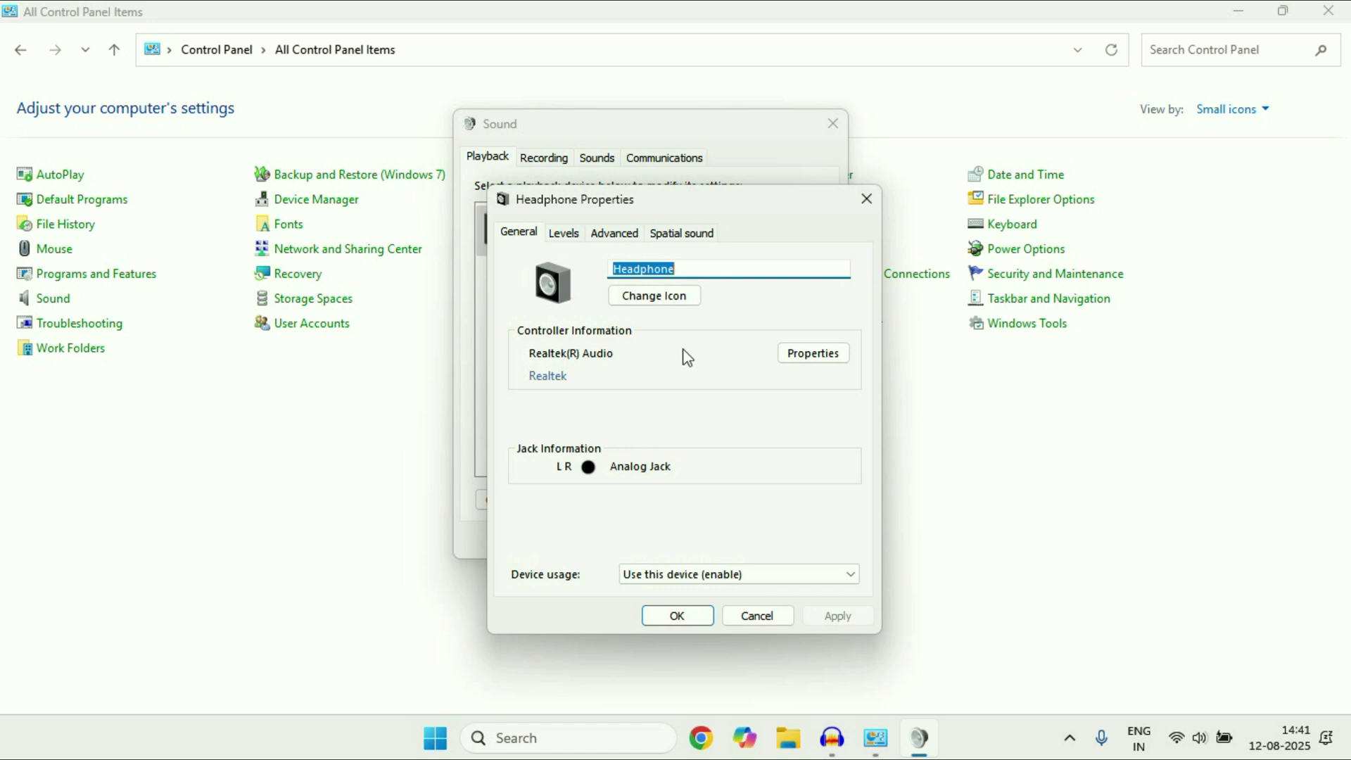
click(621, 236)
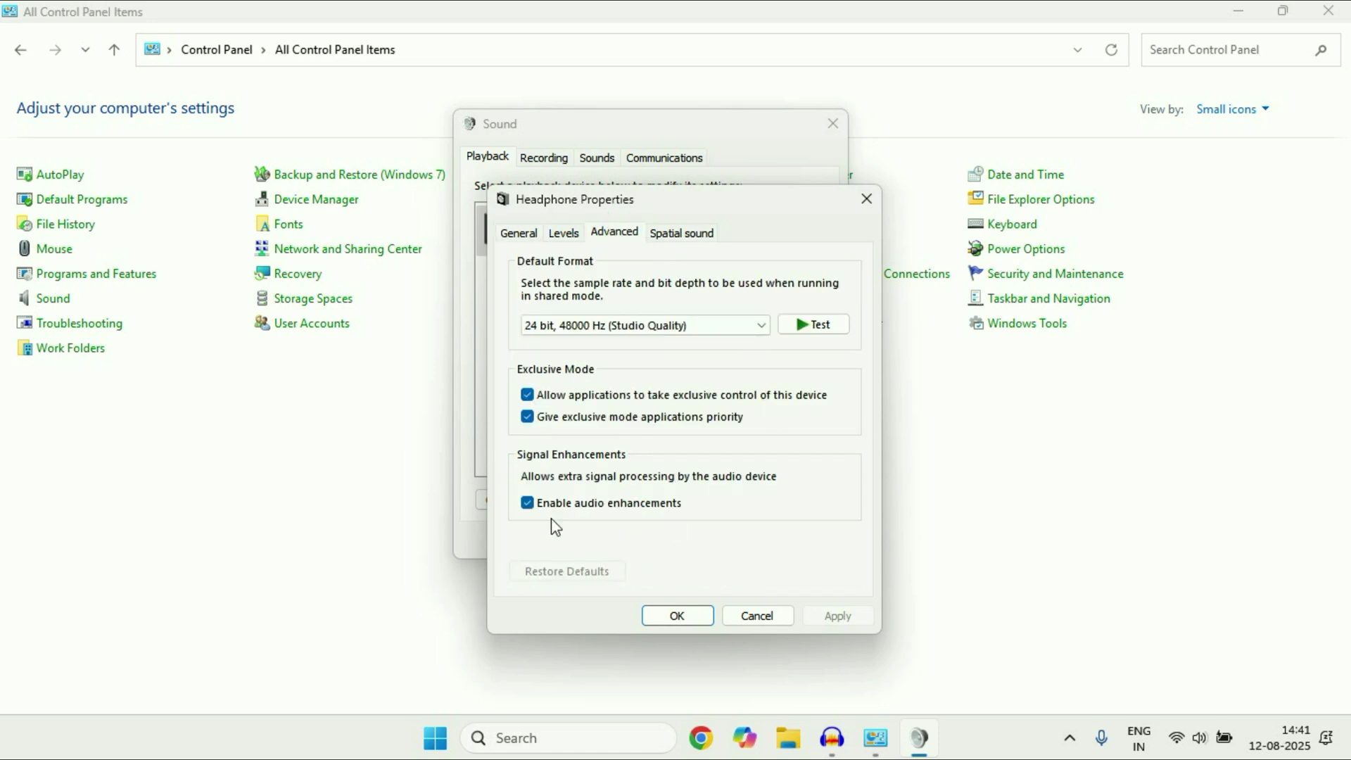
click(528, 504)
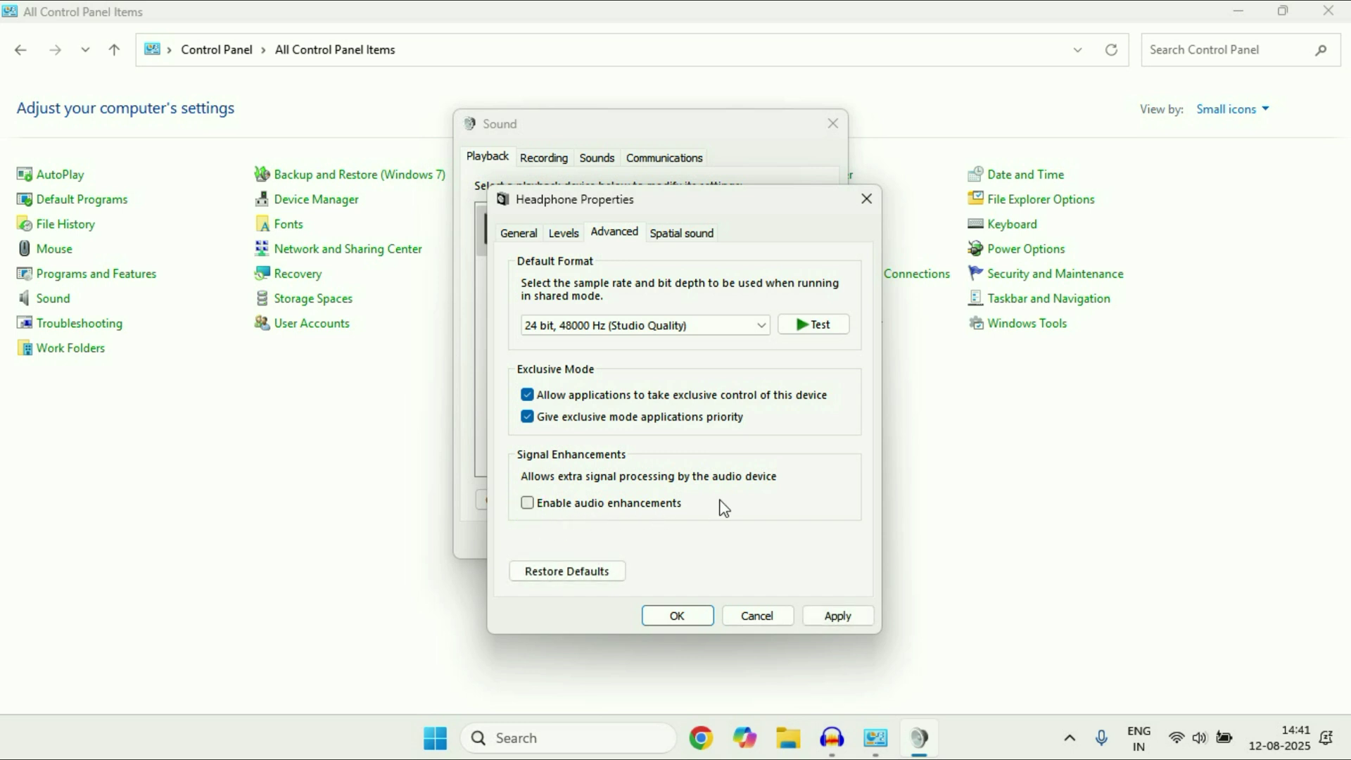
click(838, 616)
Close the Headphone properties, the Sound dialog, and Control Panel
click(674, 615)
click(658, 540)
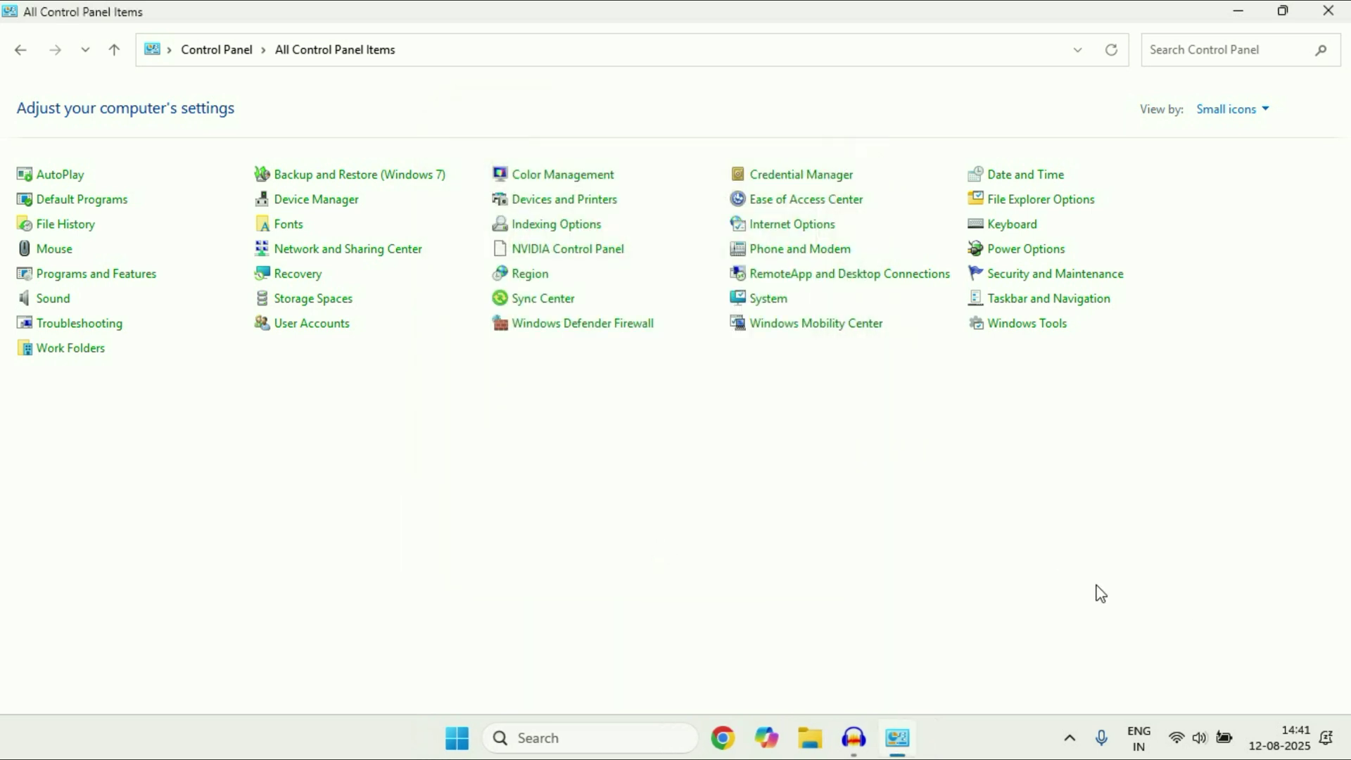
key(alt+F4)
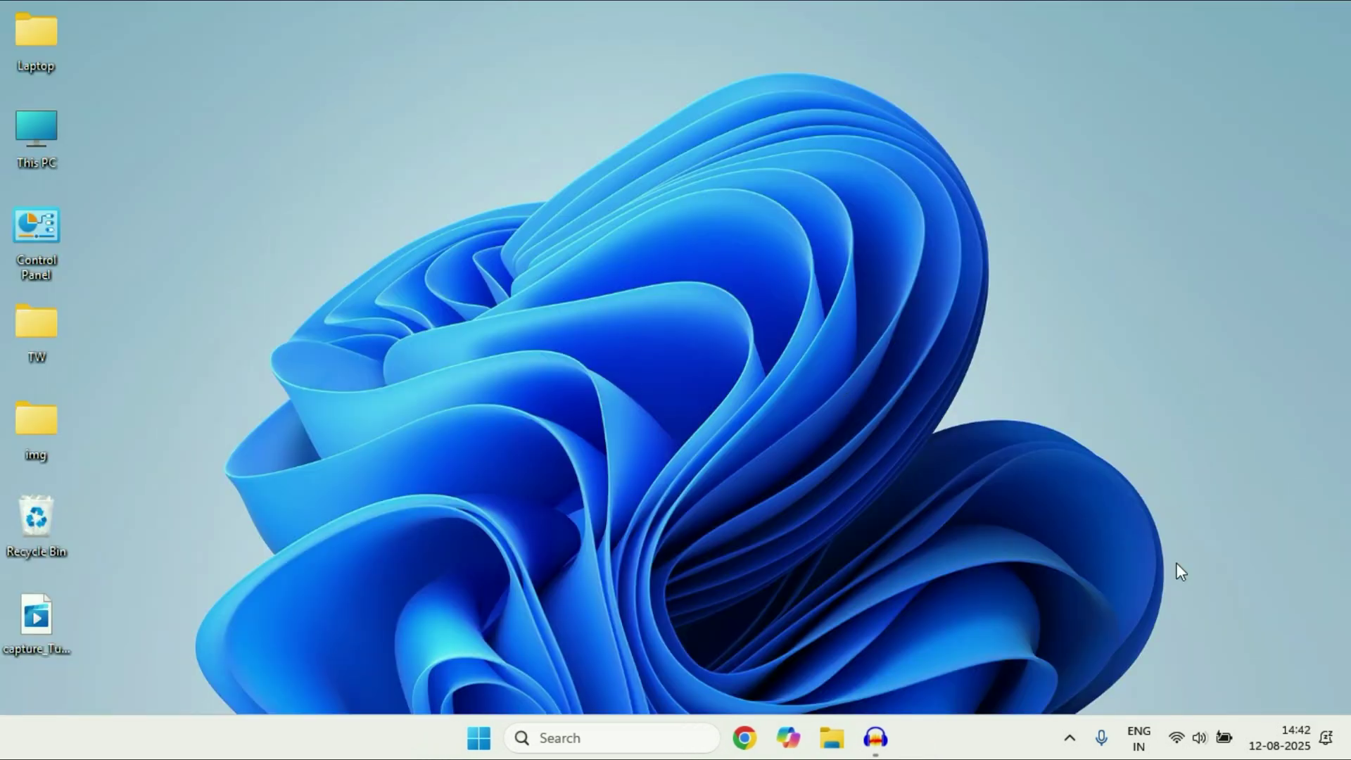
right_click(1200, 739)
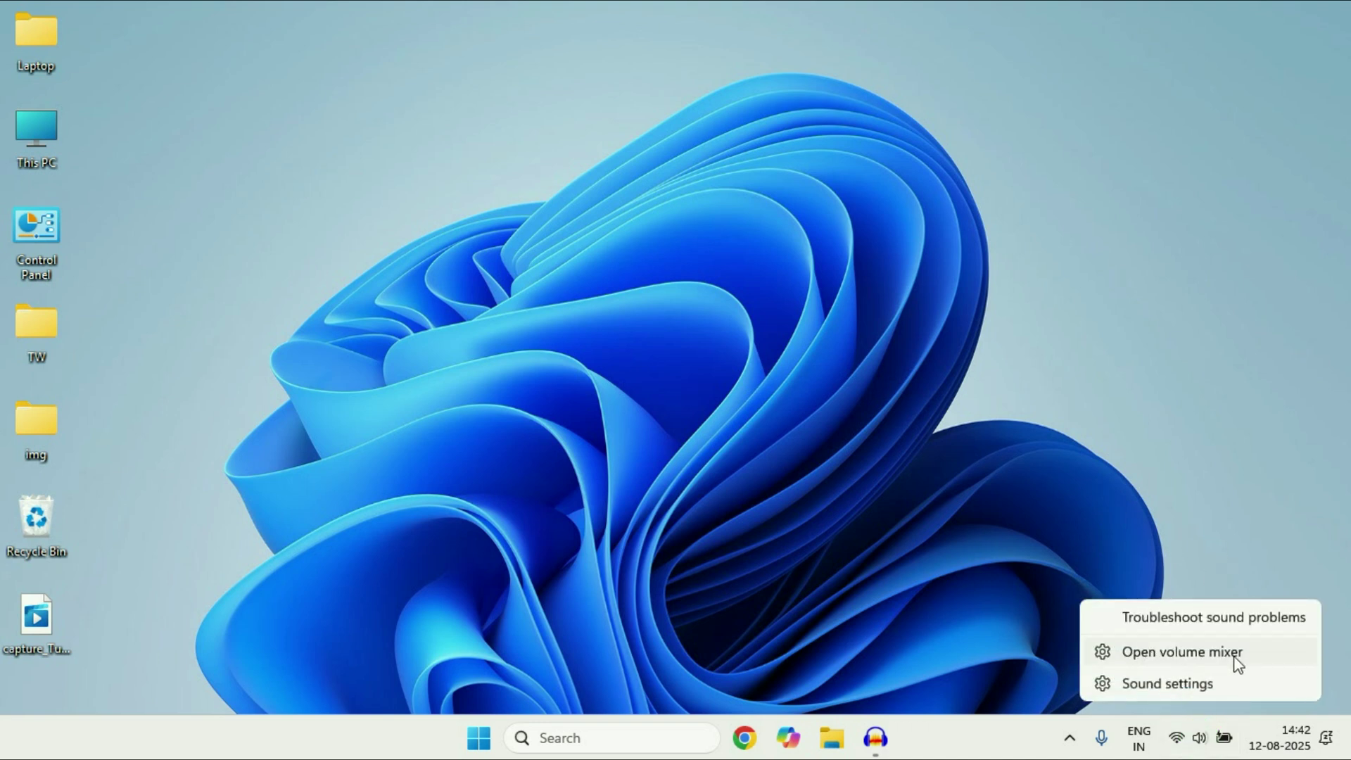
click(1225, 658)
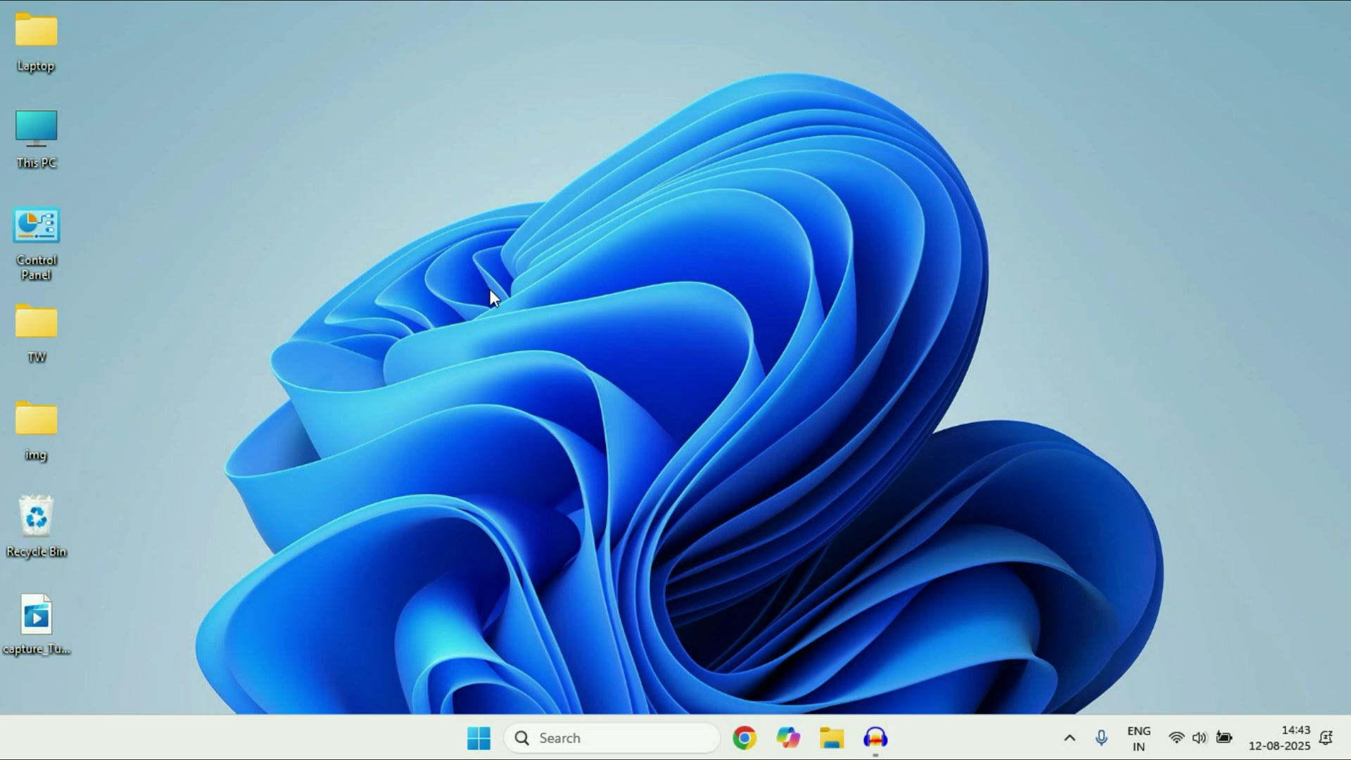
Reopen Control Panel, go to Recovery, and launch Open System Restore
double_click(41, 234)
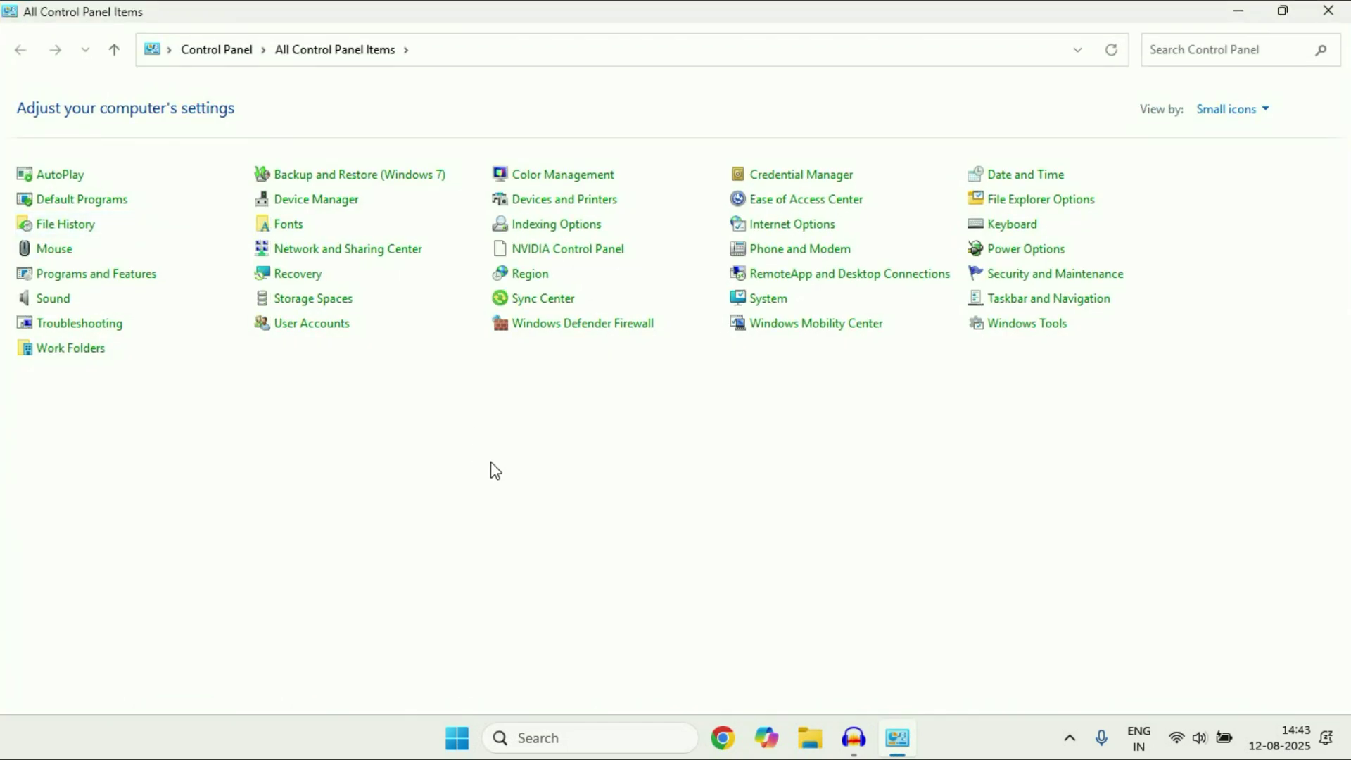
click(306, 280)
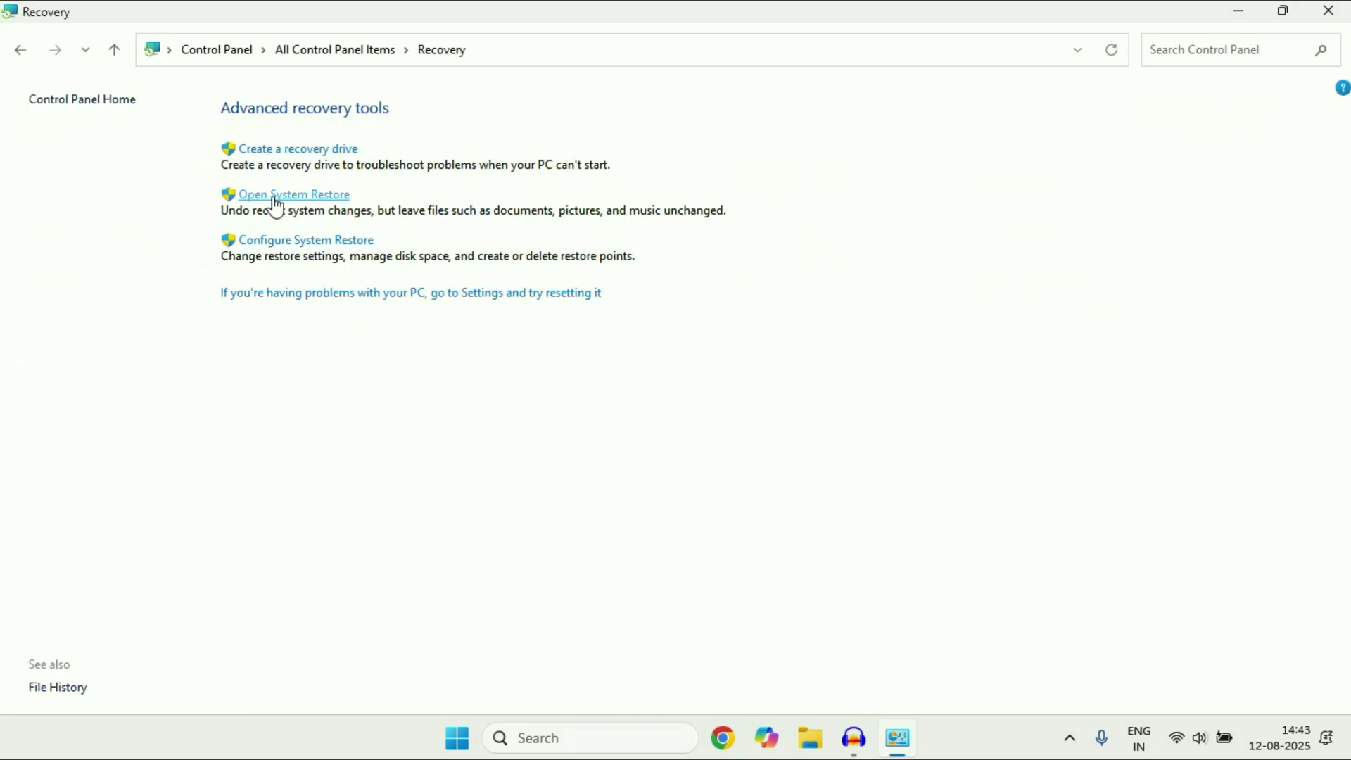
click(309, 204)
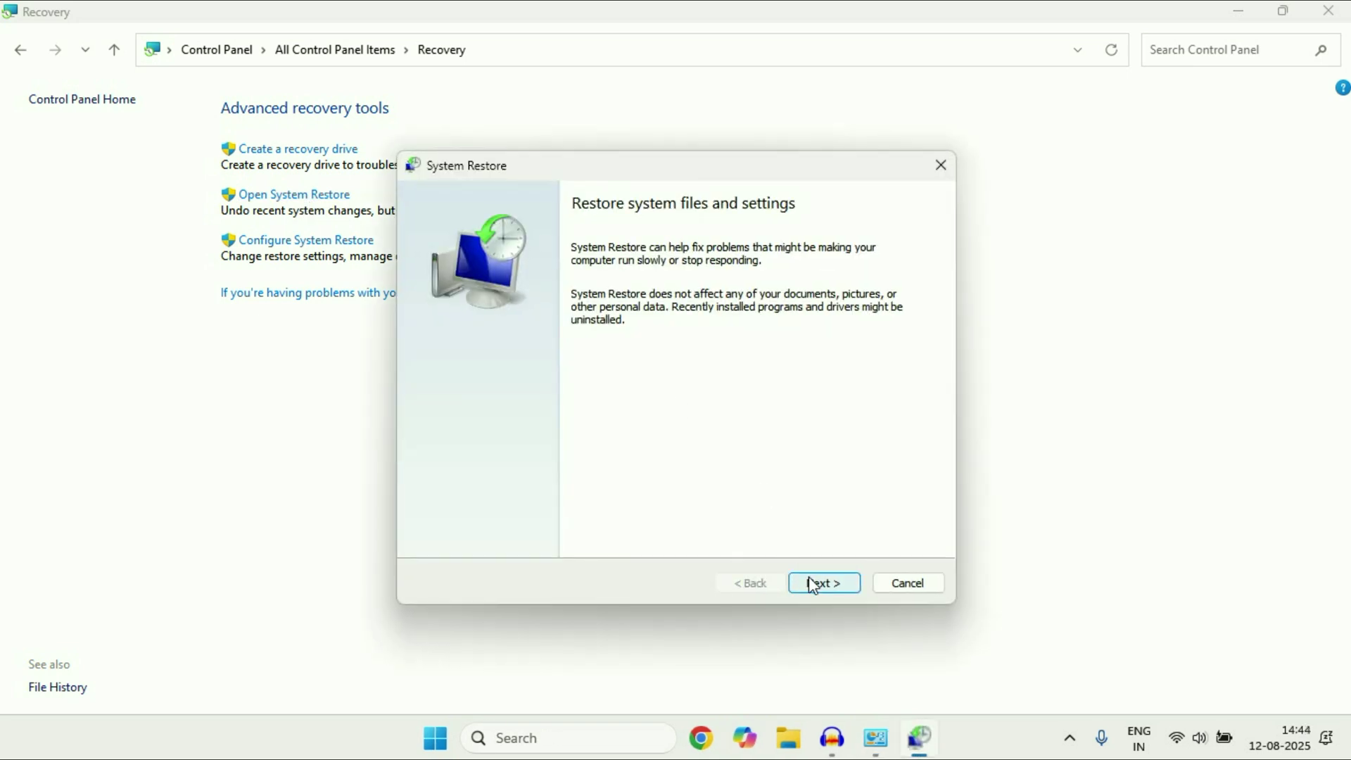
click(813, 583)
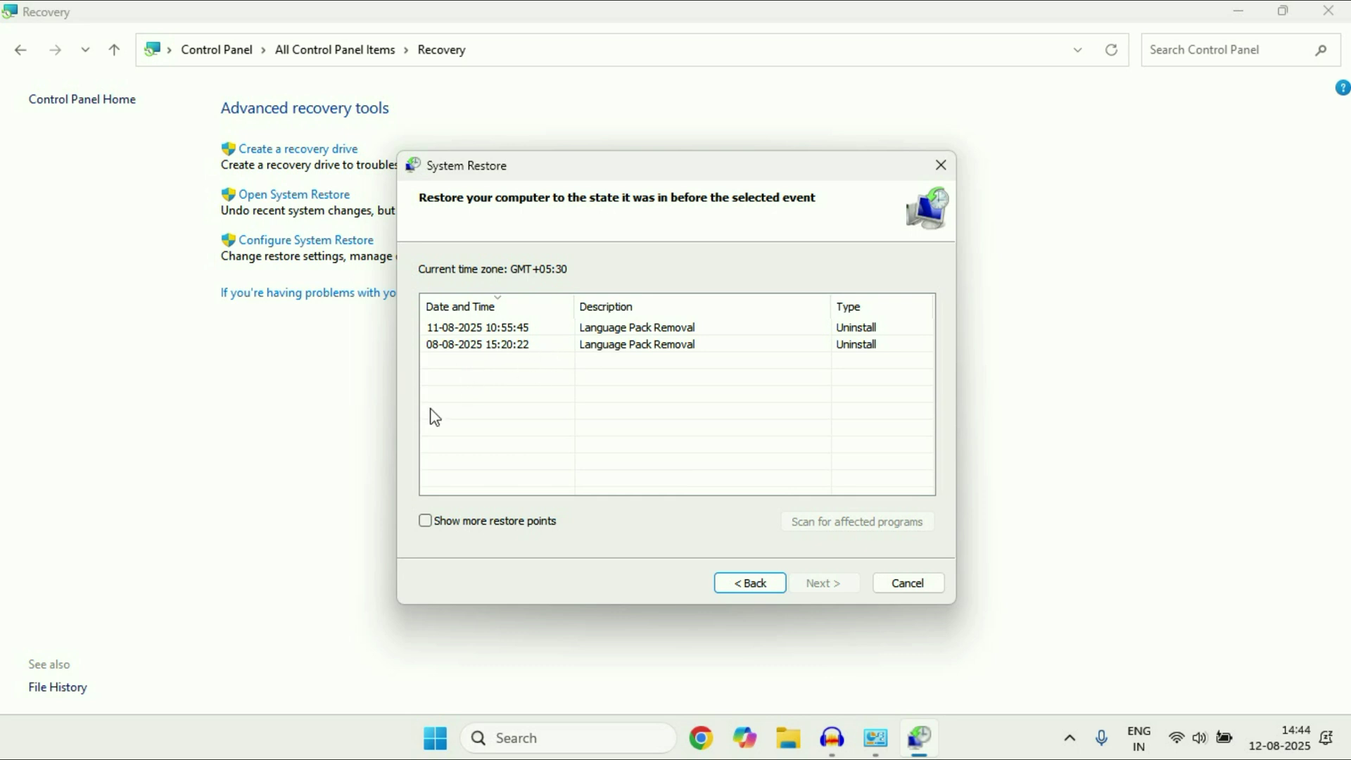
click(426, 521)
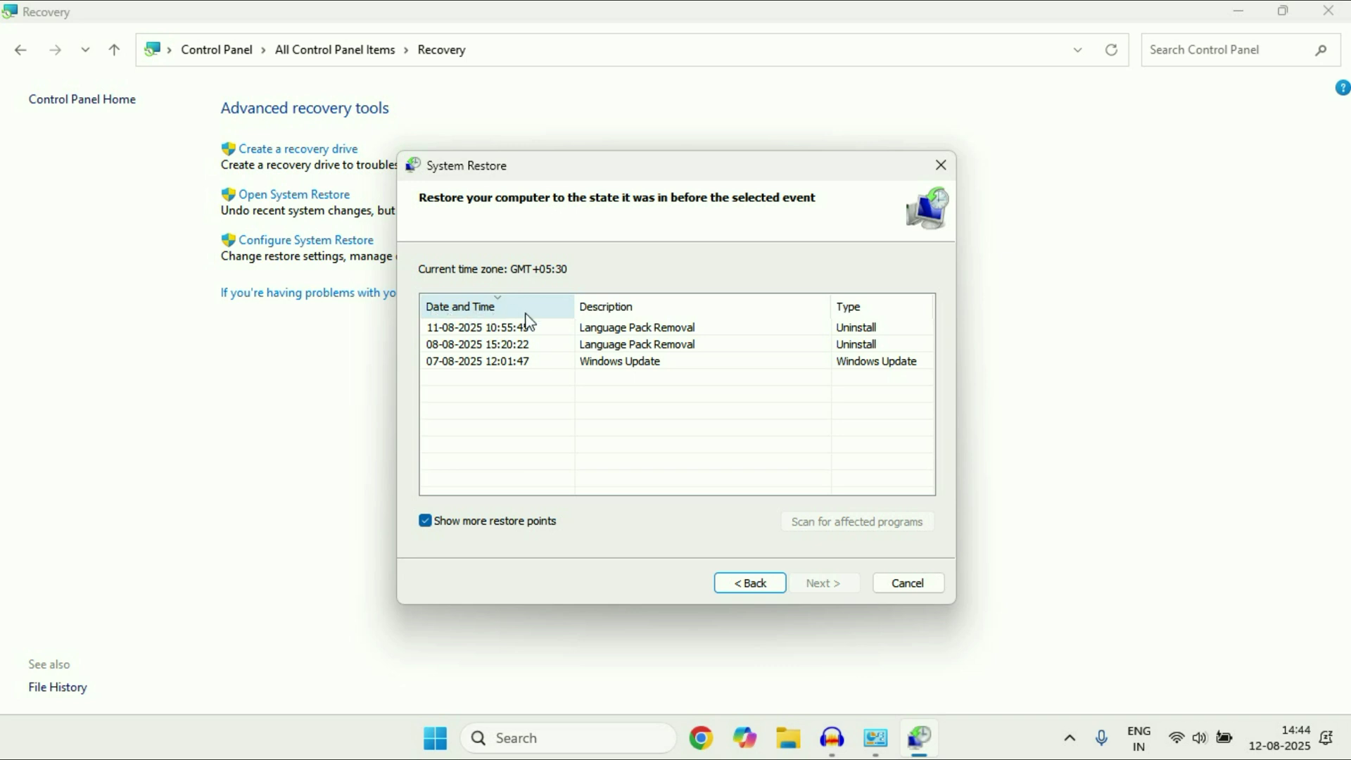
click(492, 330)
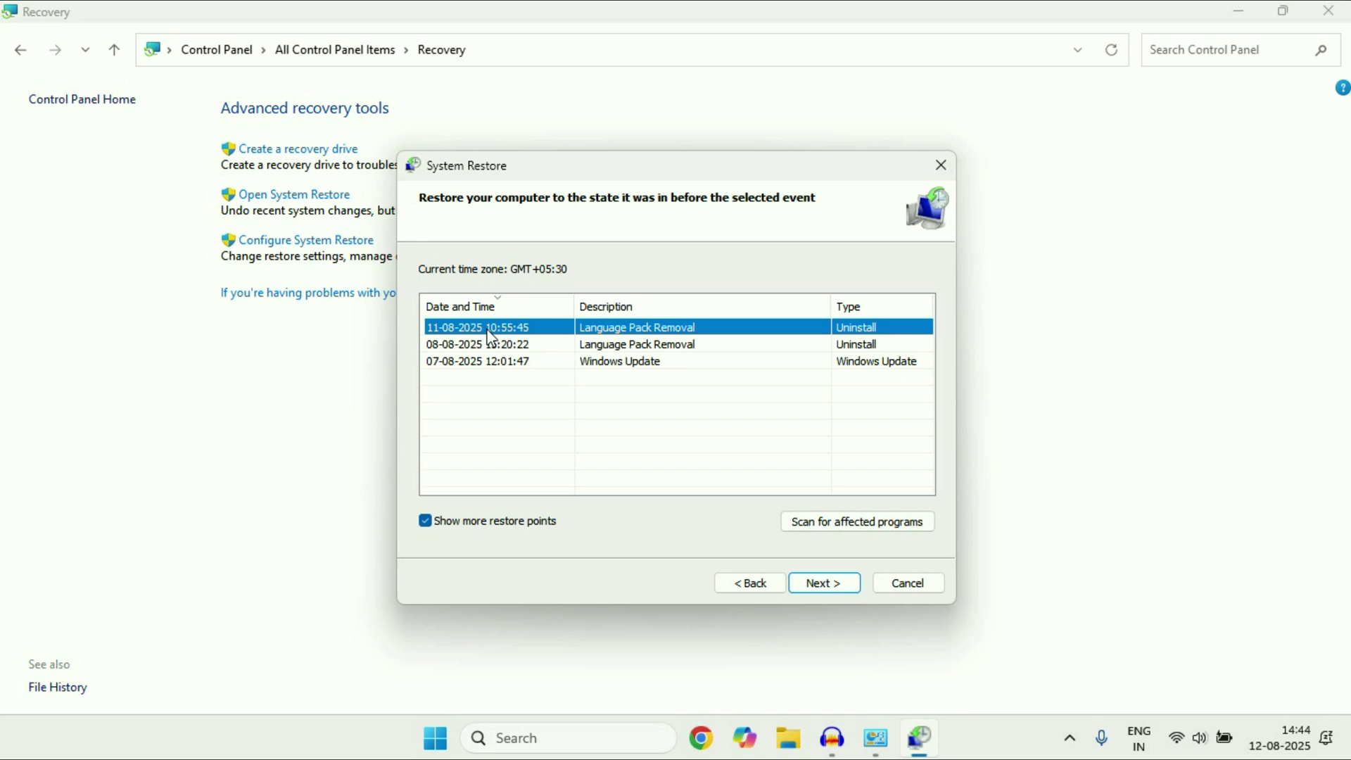